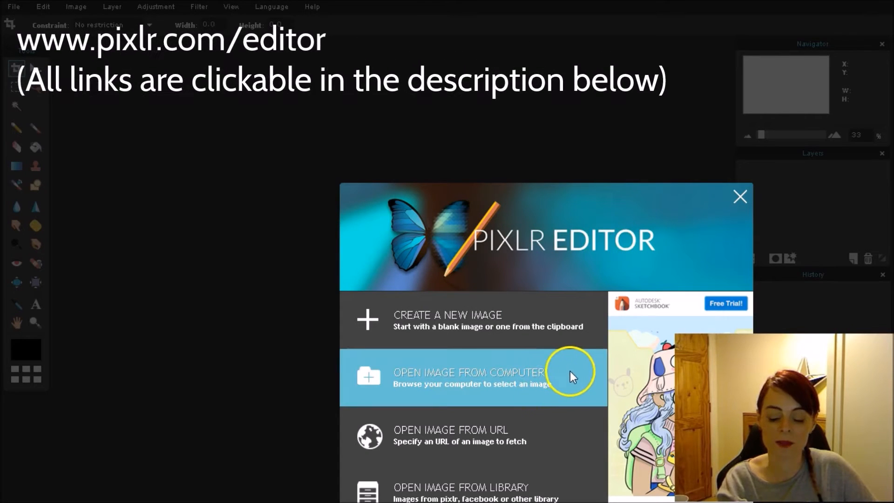
pyautogui.click(585, 379)
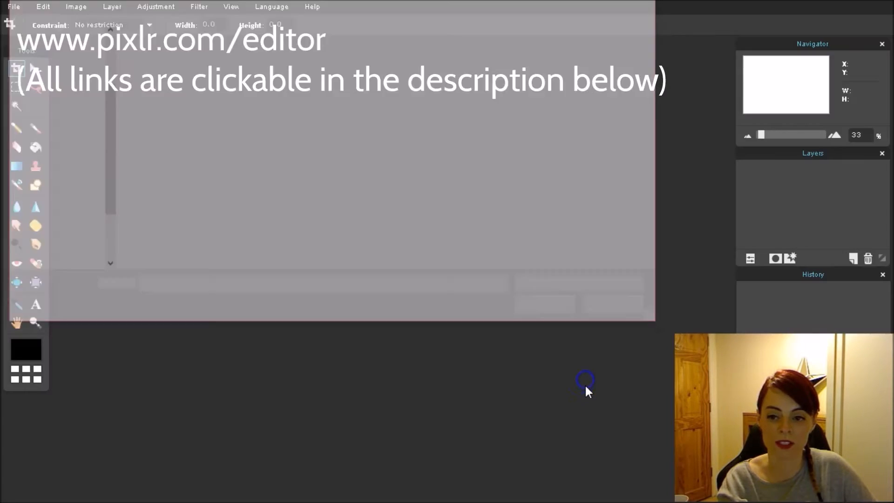
pyautogui.click(176, 108)
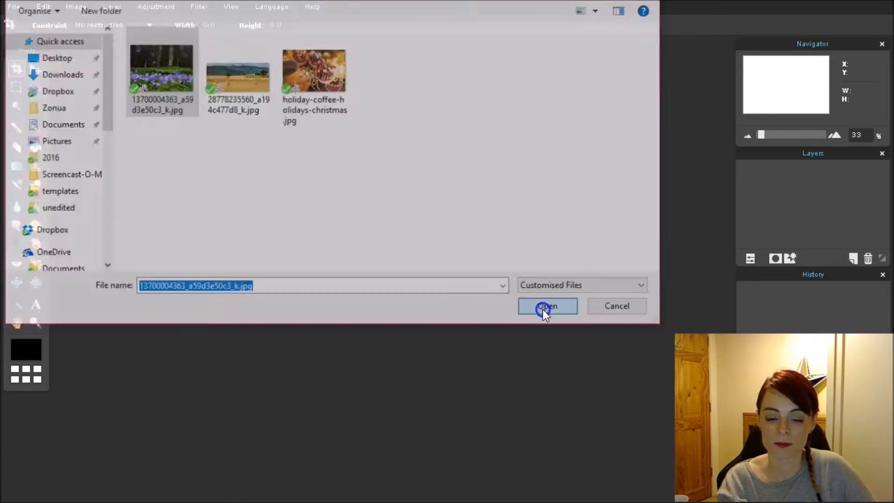
pyautogui.click(544, 308)
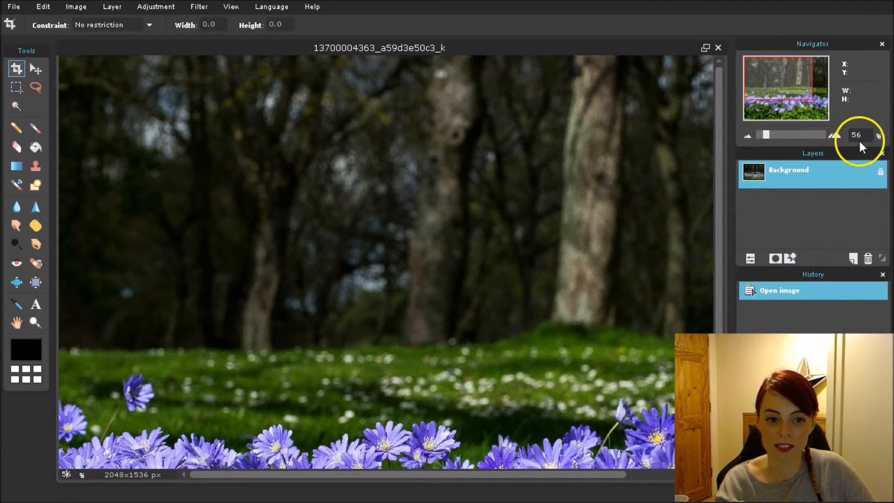
pyautogui.moveTo(767, 134)
pyautogui.mouseDown()
pyautogui.moveTo(776, 133)
pyautogui.moveTo(760, 132)
pyautogui.mouseUp()
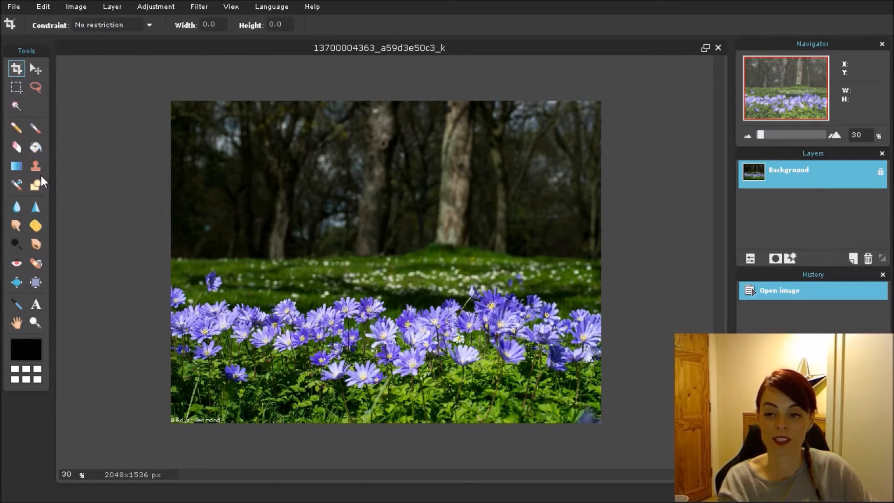
# - Try resizing the image to 1000 pixels wide with proportions constrained, and undo the resize
pyautogui.click(83, 9)
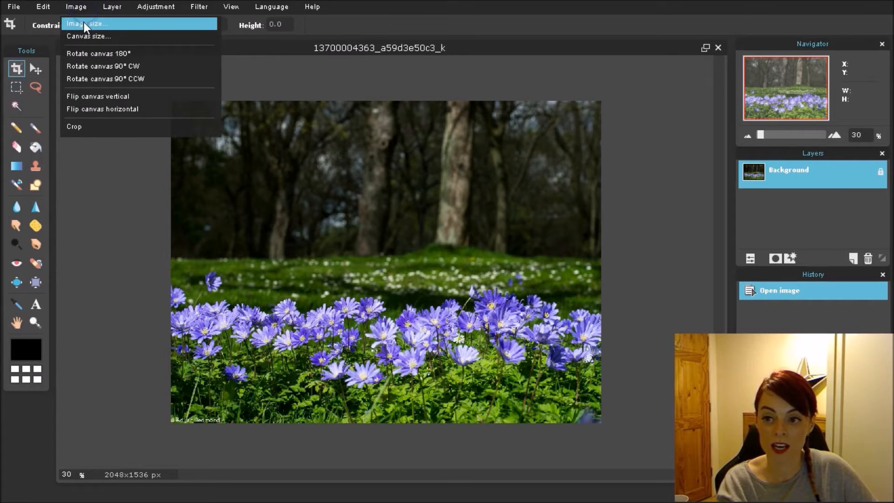
pyautogui.click(84, 24)
pyautogui.moveTo(518, 257); pyautogui.dragTo(483, 258)
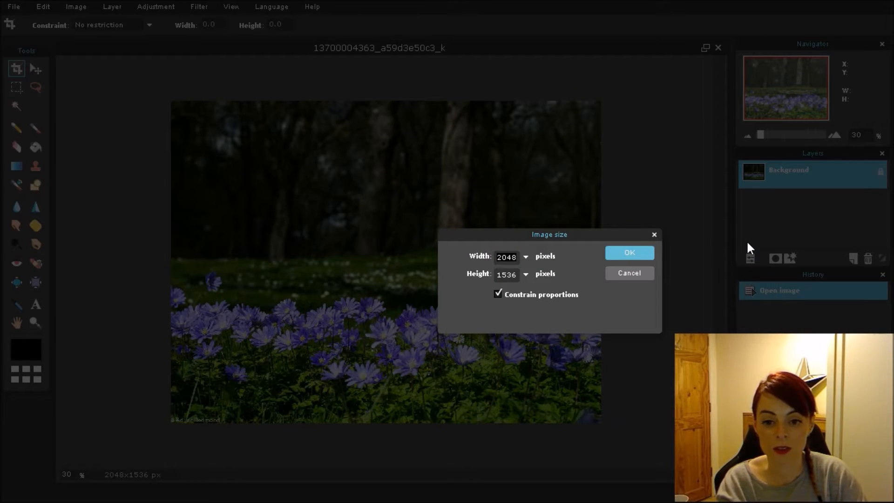
pyautogui.write('1000')
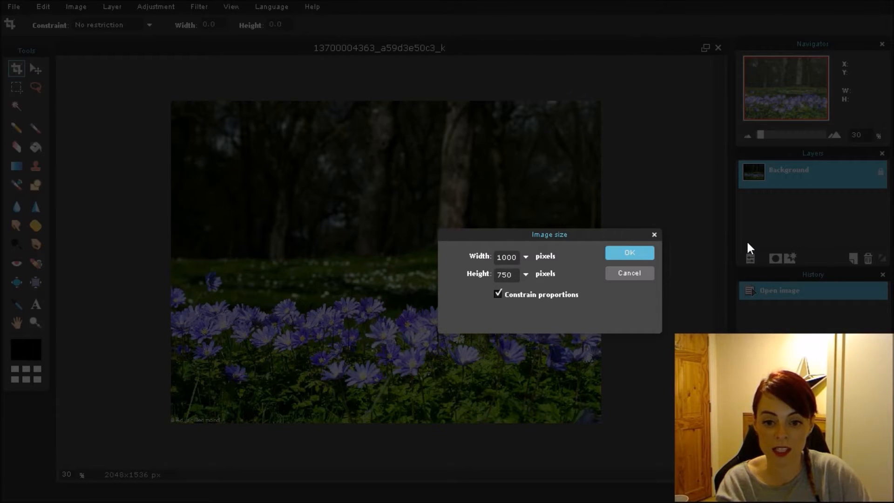
pyautogui.click(641, 250)
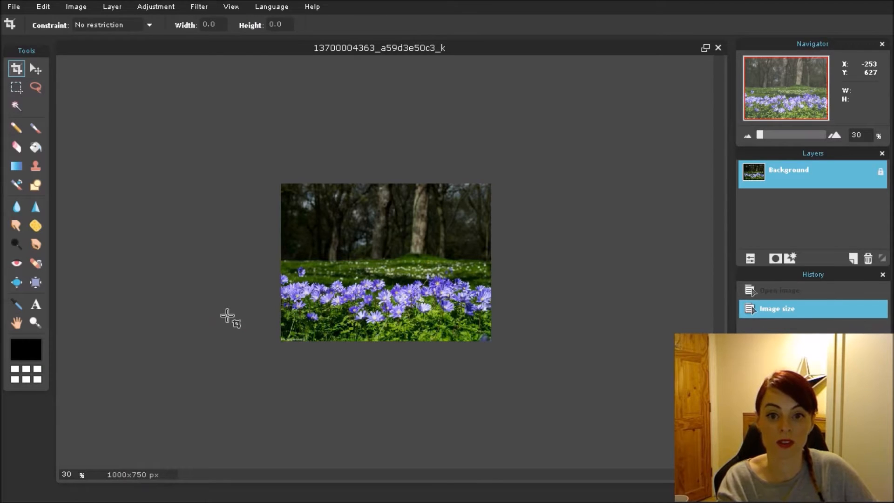
pyautogui.hotkey('ctrl', 'z')
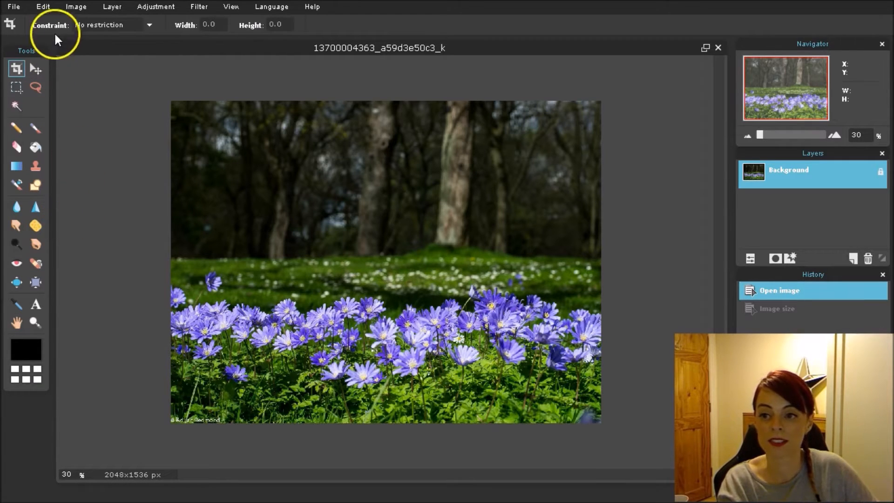
# - Try reducing the canvas width to 1000 pixels with the top-left anchor, and undo the canvas change
pyautogui.click(75, 6)
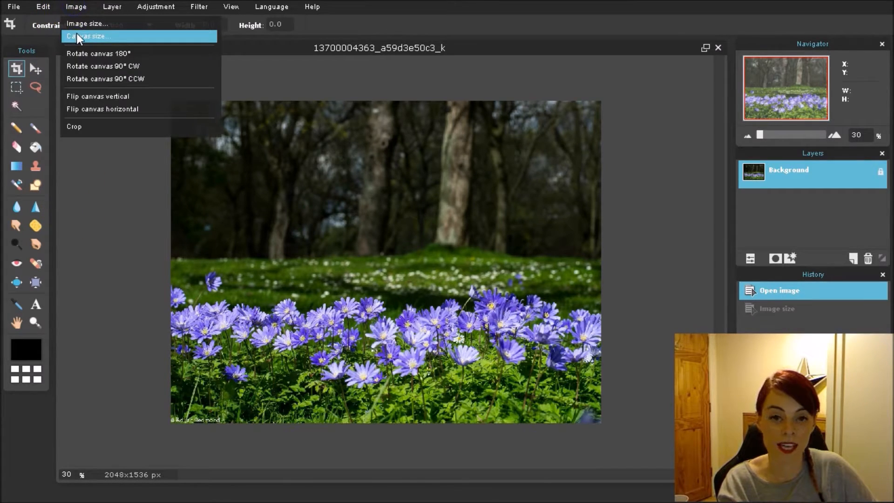
pyautogui.click(77, 33)
pyautogui.click(510, 257)
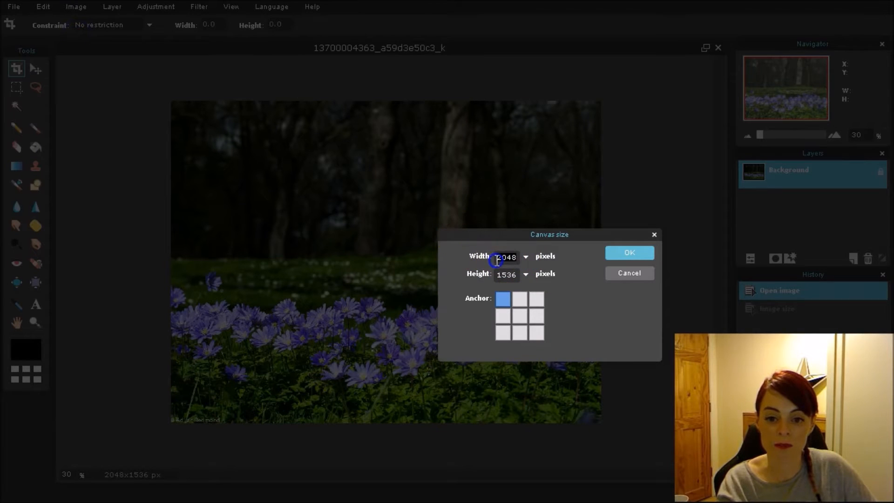
pyautogui.write('100')
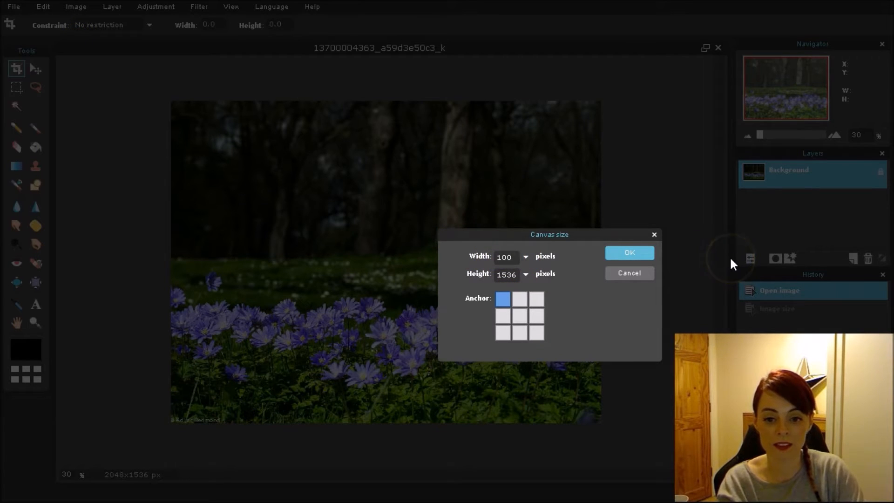
pyautogui.write('0')
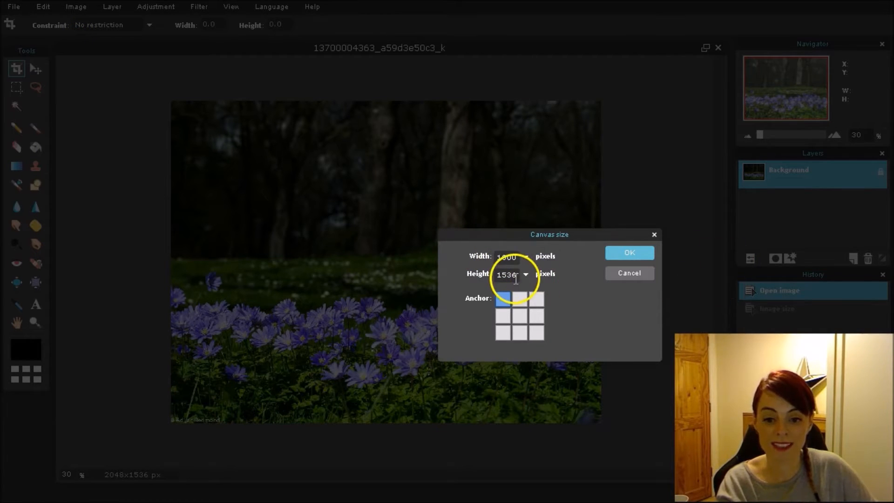
pyautogui.click(627, 252)
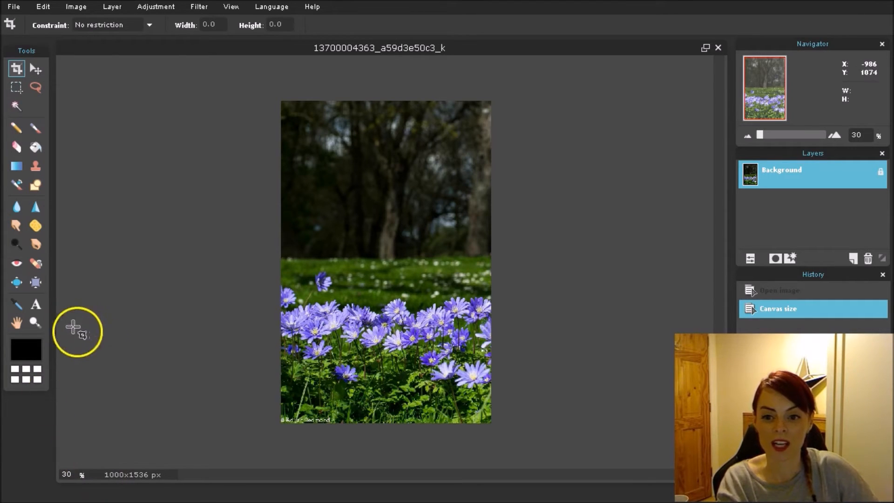
pyautogui.hotkey('ctrl', 'z')
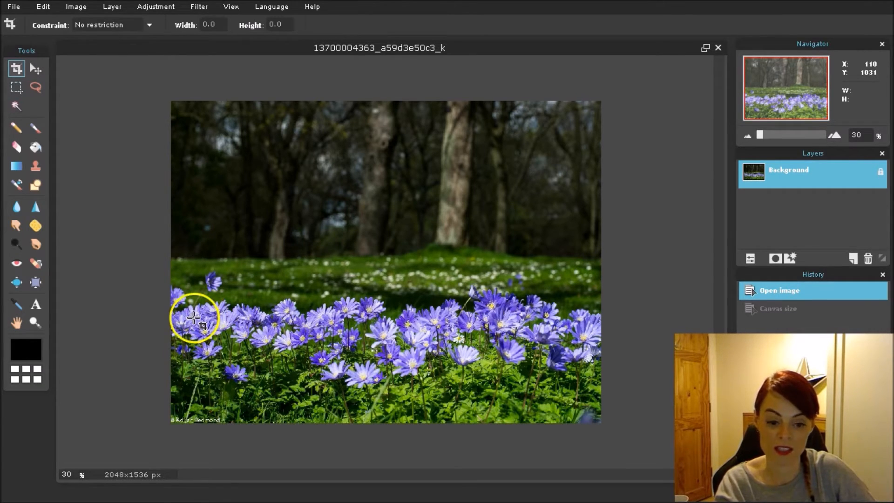
pyautogui.click(120, 242)
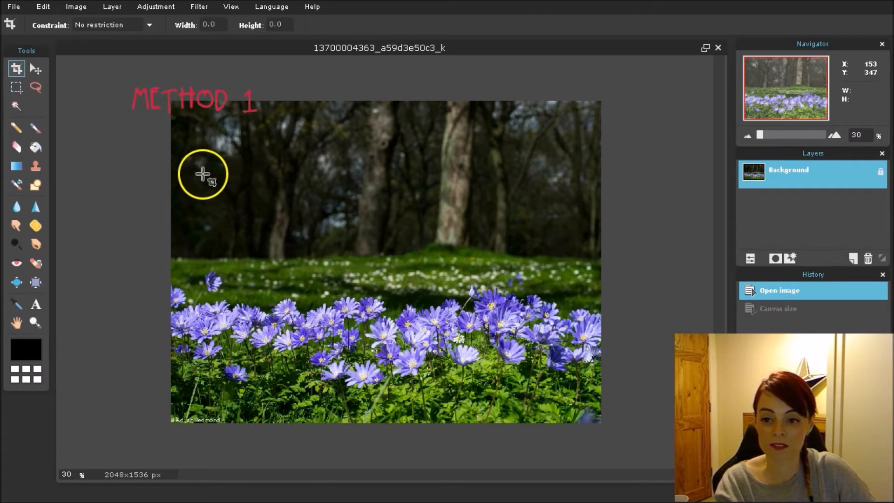
# - Resize the image to 1170 pixels wide with proportions constrained
pyautogui.click(77, 7)
pyautogui.click(78, 22)
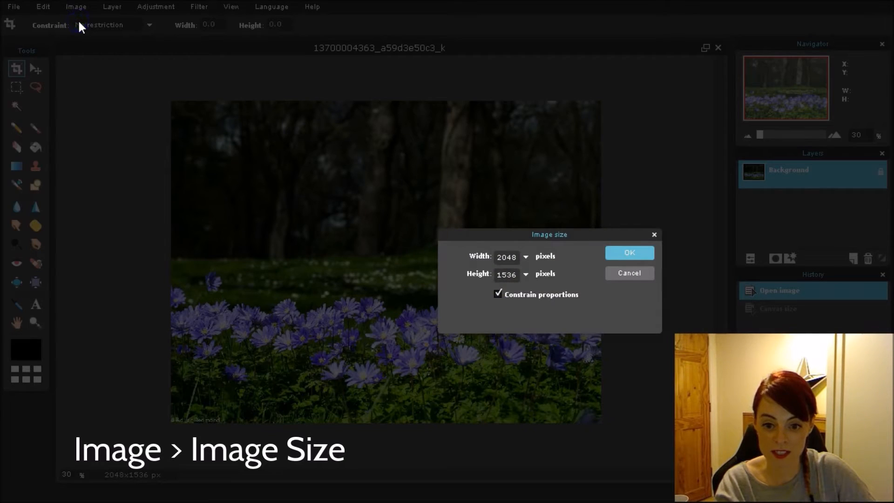
pyautogui.click(490, 256)
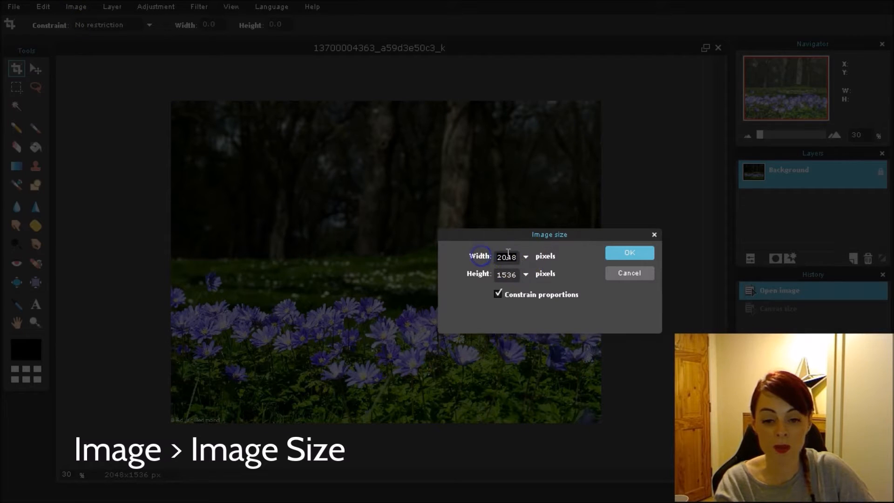
pyautogui.write('1170')
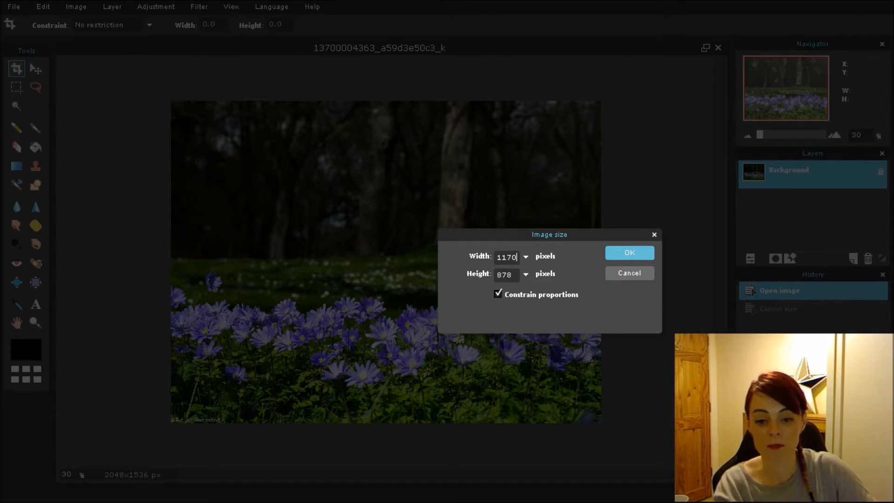
pyautogui.click(622, 255)
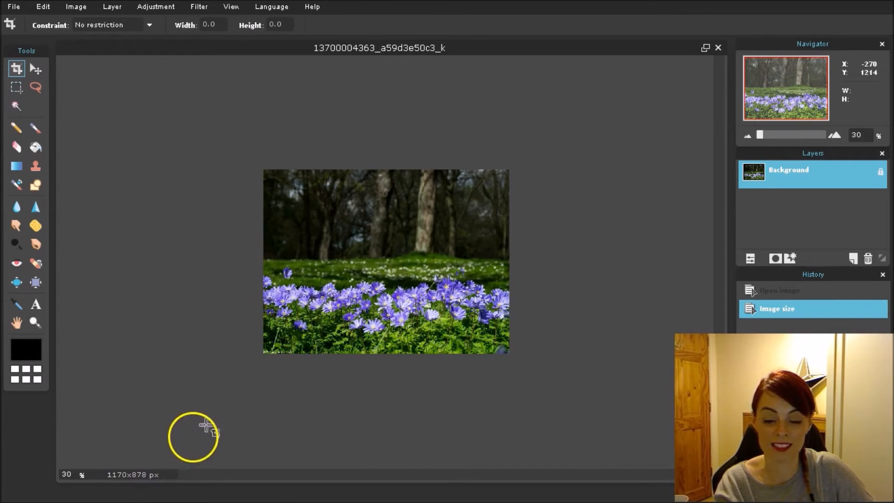
pyautogui.scroll(-1, 216, 406)
pyautogui.scroll(5, 216, 405)
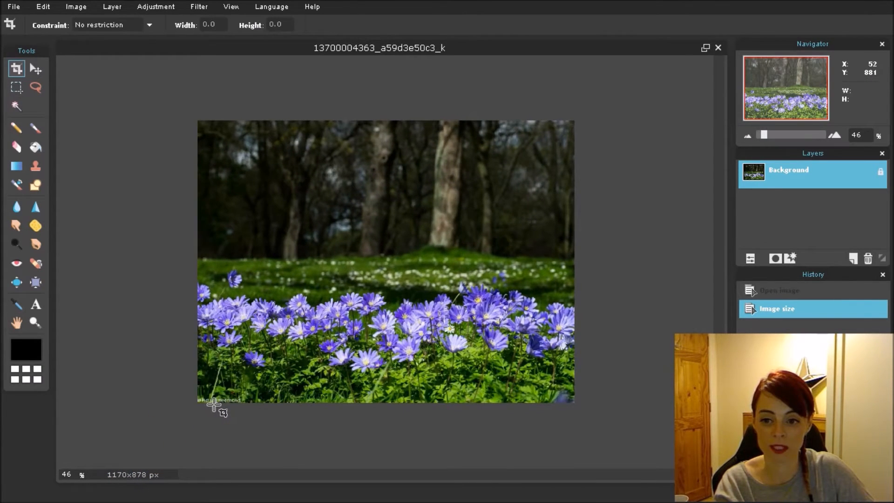
pyautogui.scroll(1, 116, 385)
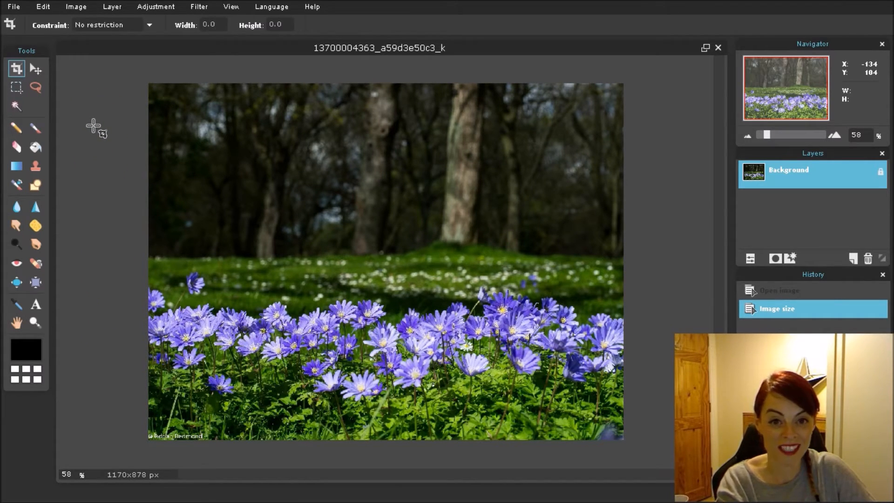
# - Try reducing the canvas height to 450 pixels with the top-left anchor, and undo the canvas change
pyautogui.click(73, 6)
pyautogui.click(78, 36)
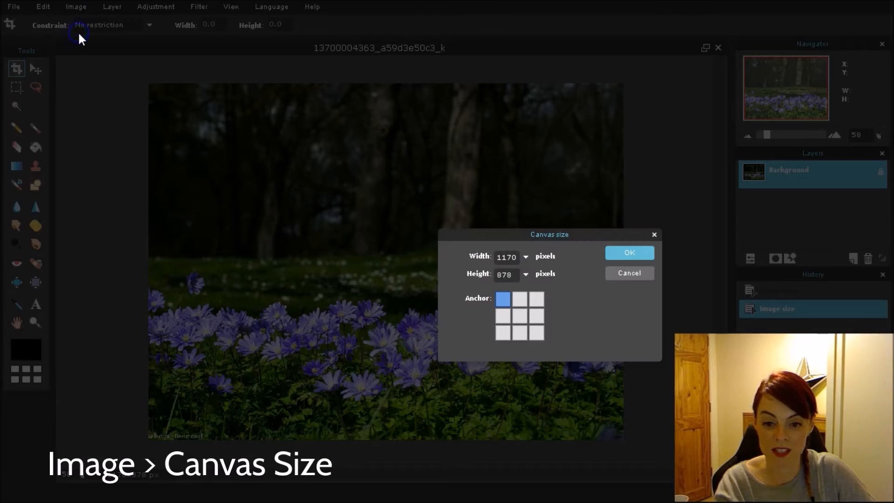
pyautogui.moveTo(513, 275); pyautogui.dragTo(480, 279)
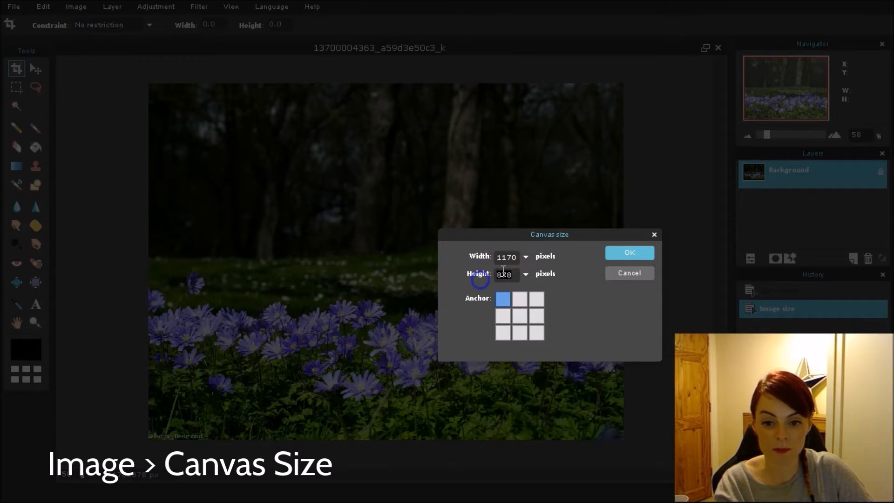
pyautogui.write('450')
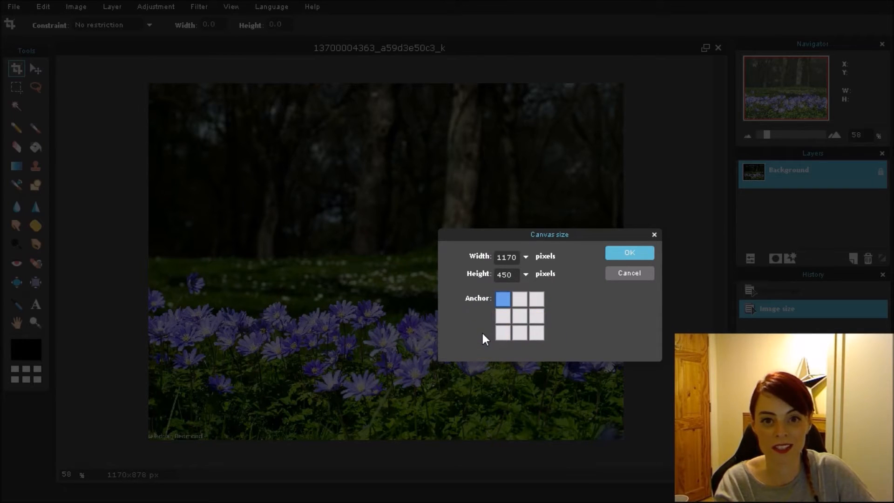
pyautogui.click(525, 312)
pyautogui.click(504, 298)
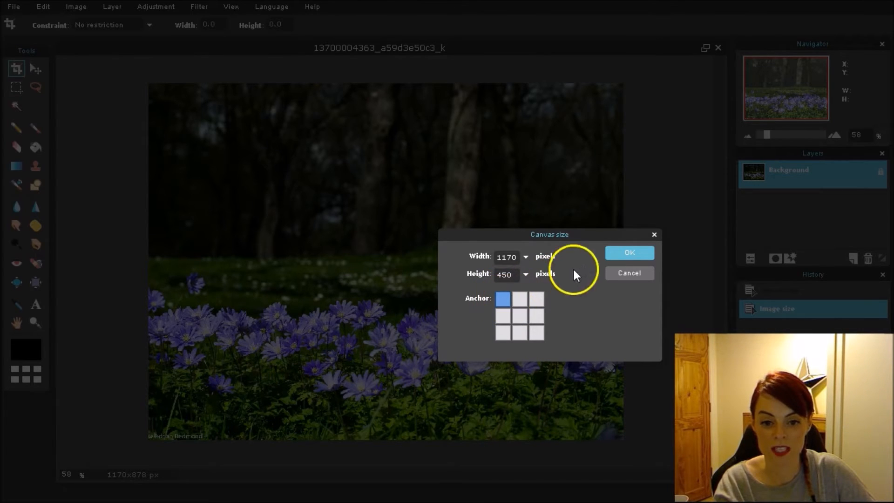
pyautogui.click(621, 252)
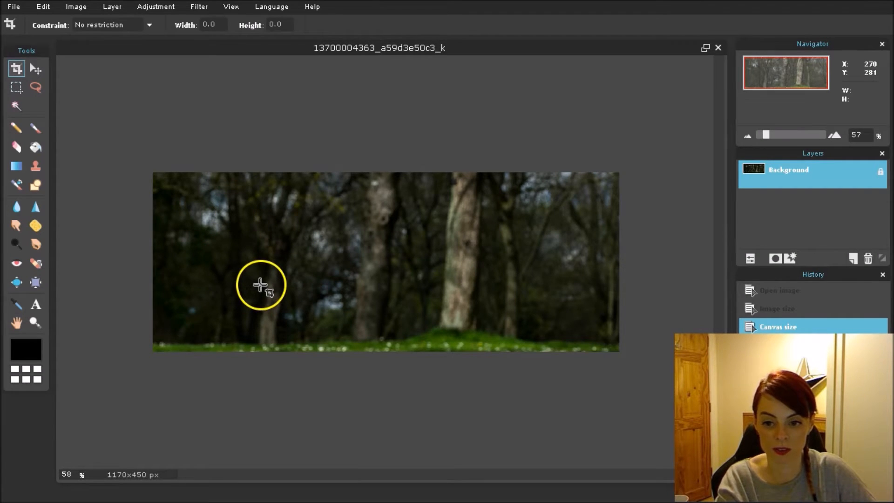
pyautogui.hotkey('ctrl', 'z')
pyautogui.click(72, 7)
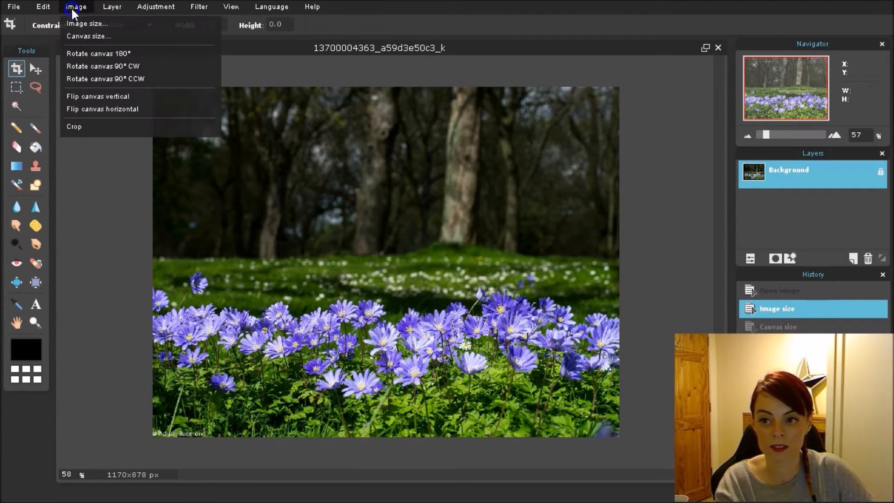
pyautogui.click(154, 31)
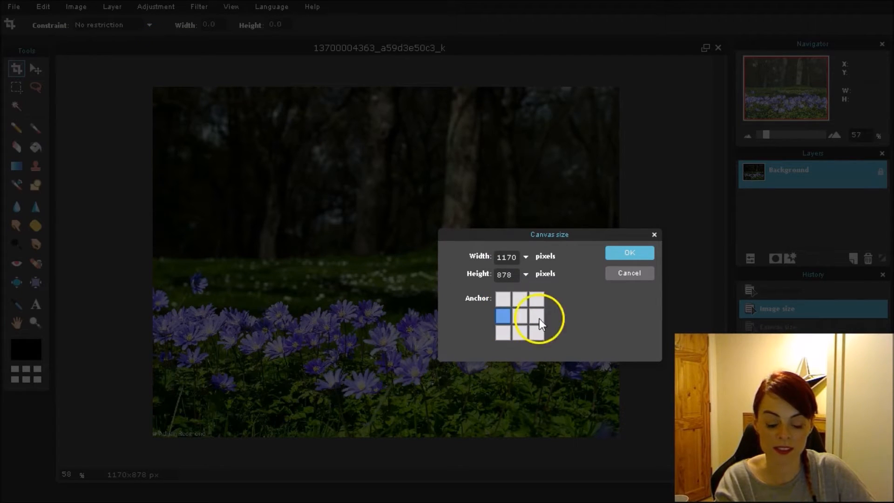
pyautogui.click(627, 254)
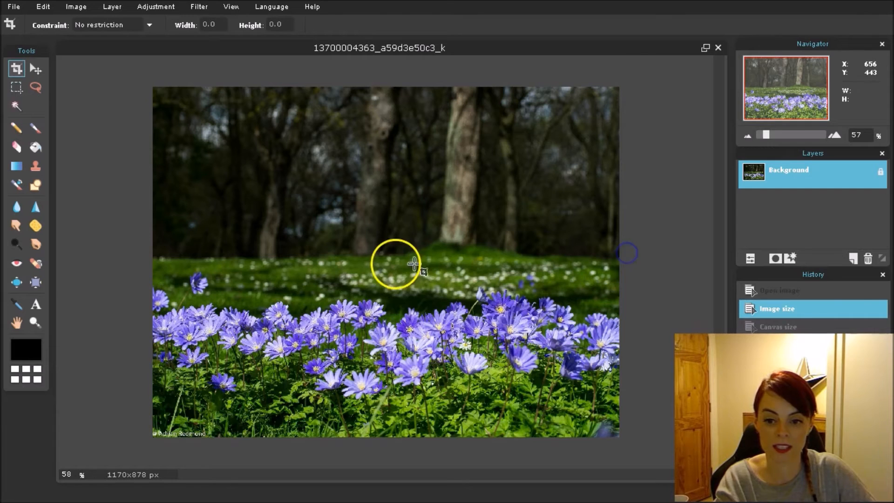
# - Set the canvas height to 450 pixels with the middle-left anchor, cropping the picture equally from its upper and lower edges
pyautogui.click(75, 7)
pyautogui.click(85, 37)
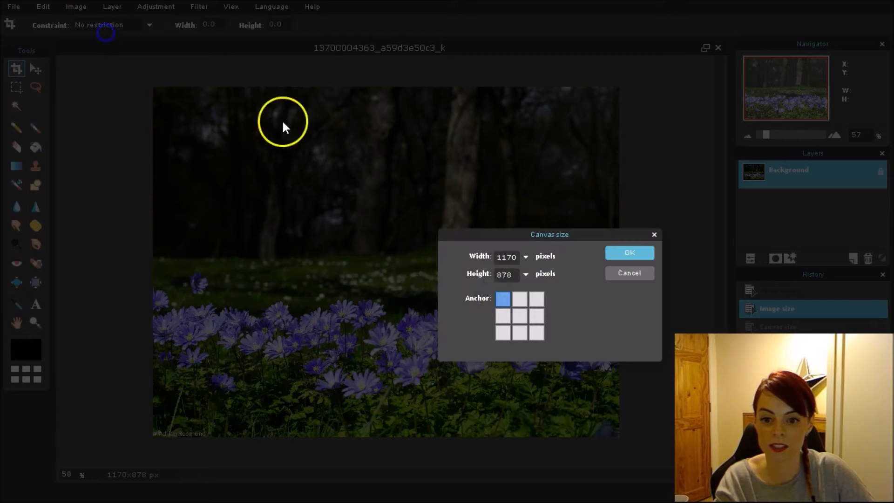
pyautogui.moveTo(515, 274); pyautogui.dragTo(491, 279)
pyautogui.write('450')
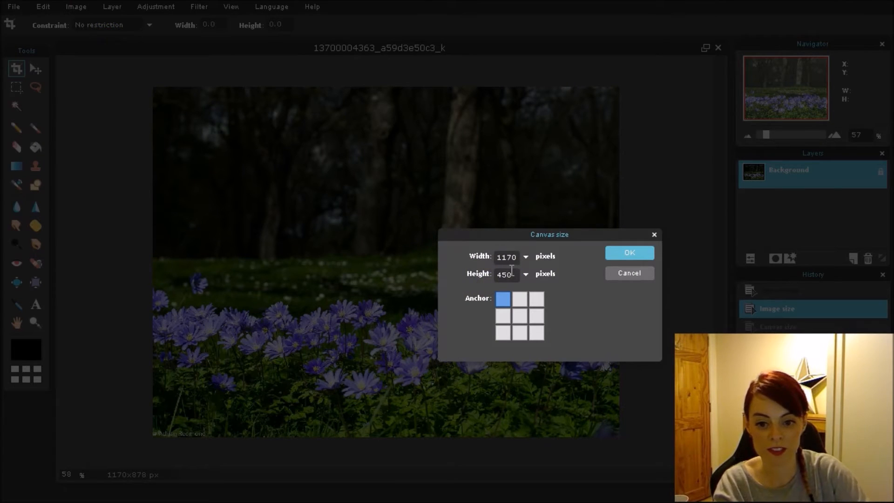
pyautogui.click(512, 272)
pyautogui.click(503, 315)
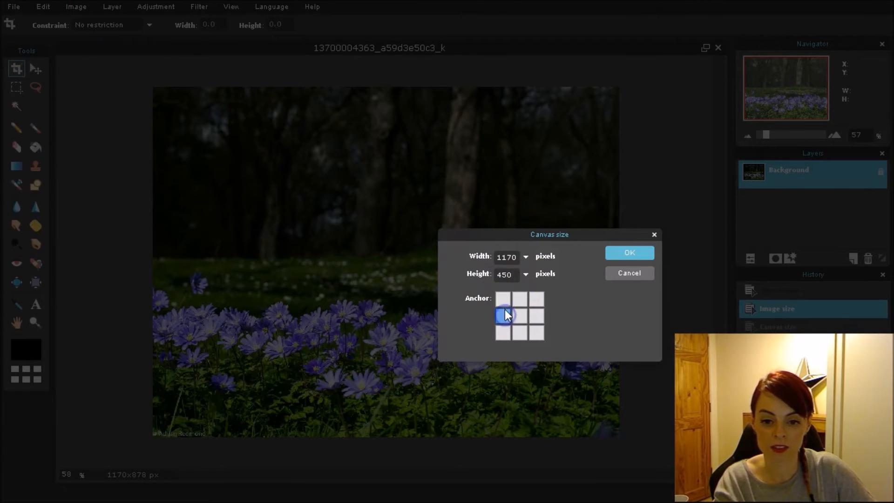
pyautogui.click(636, 261)
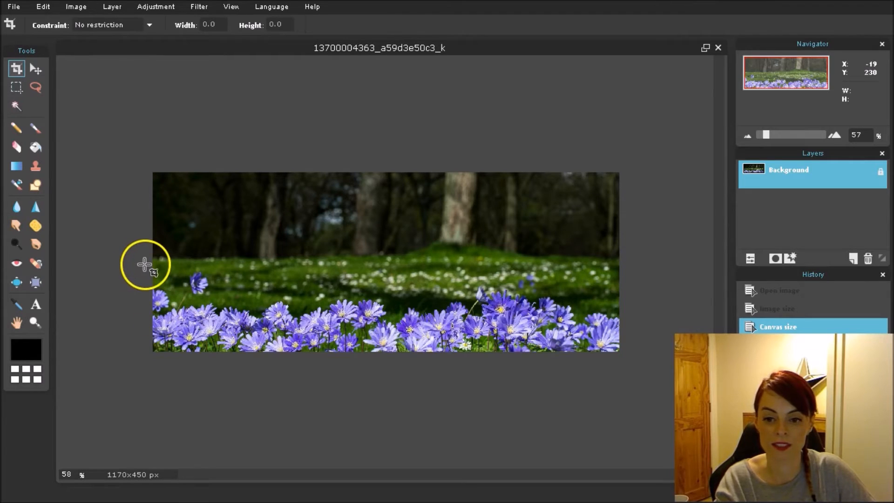
pyautogui.click(129, 174)
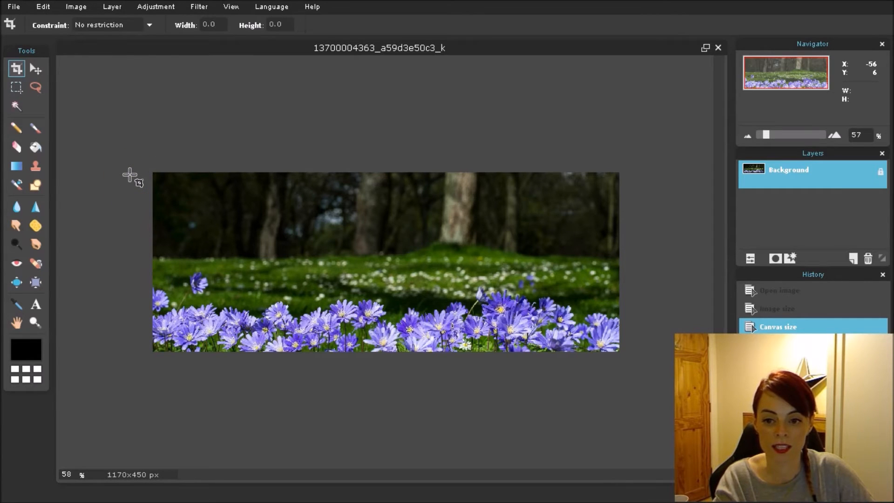
# - Undo the last canvas change and set the canvas height to 450 pixels with the bottom-left anchor instead
pyautogui.hotkey('ctrl', 'z')
pyautogui.click(66, 7)
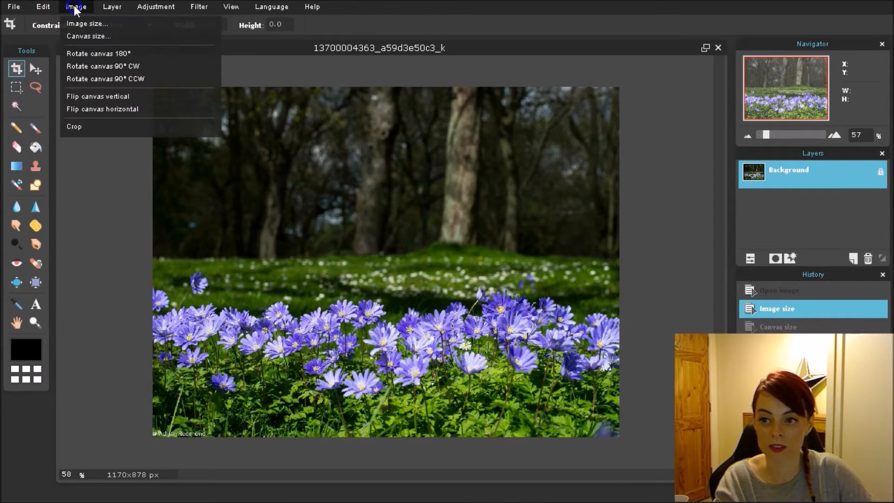
pyautogui.click(102, 36)
pyautogui.click(137, 31)
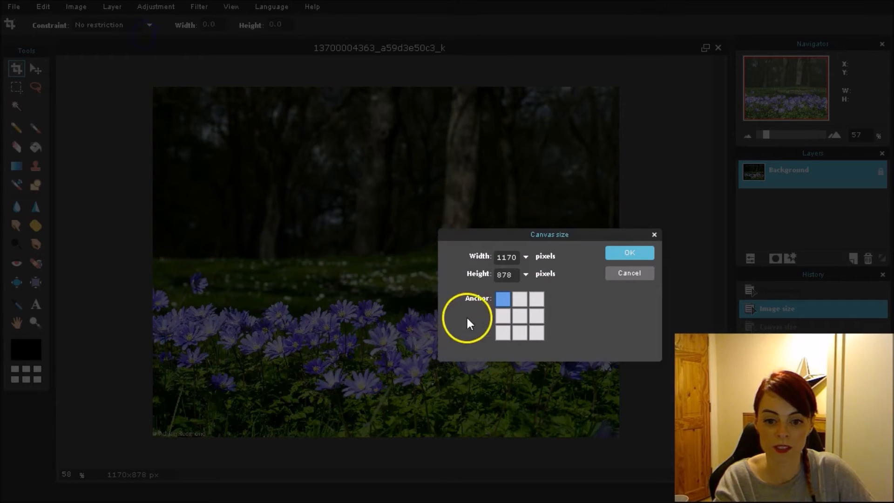
pyautogui.click(505, 336)
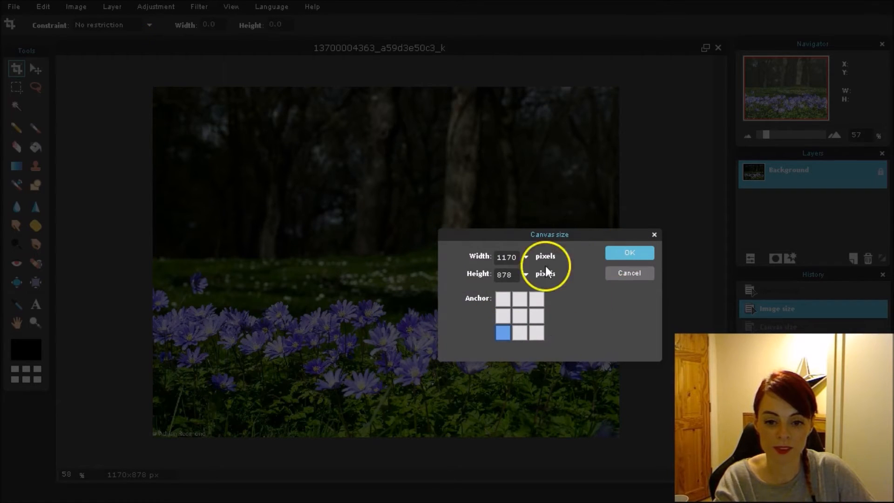
pyautogui.click(502, 273)
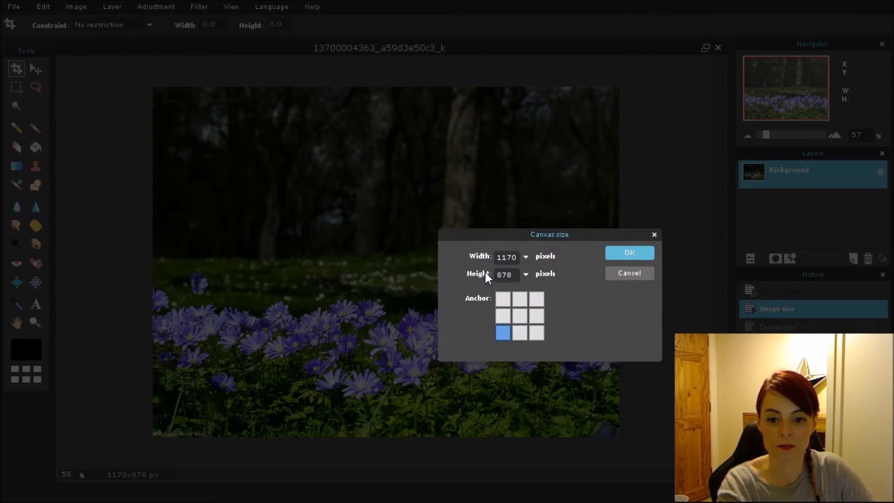
pyautogui.moveTo(526, 283); pyautogui.dragTo(472, 275)
pyautogui.write('4')
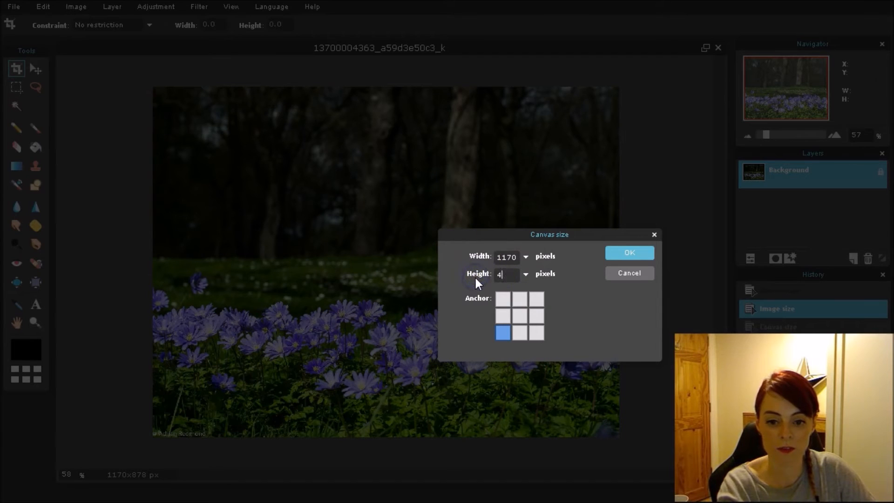
pyautogui.write('50')
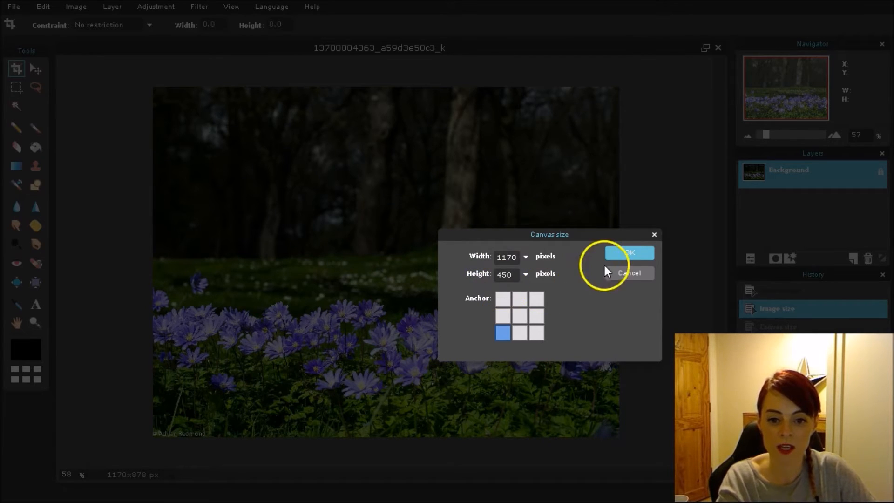
pyautogui.click(626, 249)
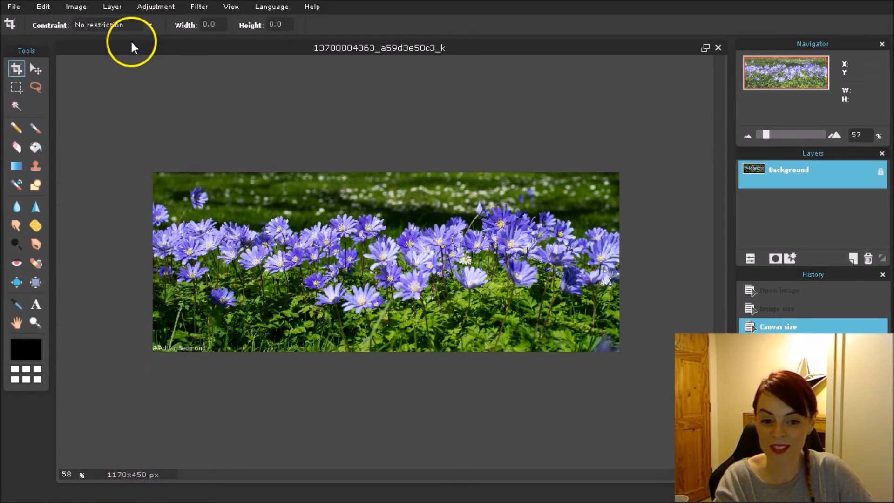
# - Undo the canvas size and image size changes to restore the original photo
pyautogui.hotkey('ctrl', 'z')
pyautogui.hotkey('ctrl', 'z')
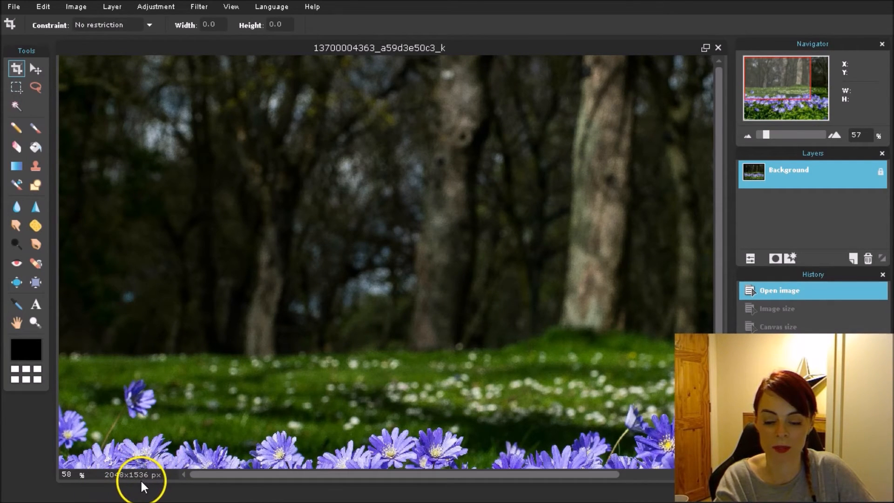
pyautogui.scroll(-5, 343, 315)
pyautogui.scroll(-1, 343, 315)
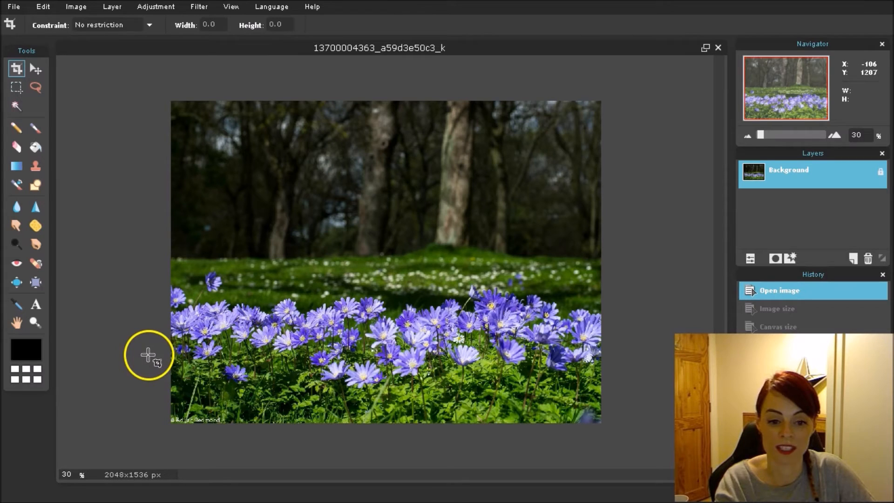
# - Resize the image to 1170 pixels wide with proportions constrained
pyautogui.click(88, 5)
pyautogui.click(136, 23)
pyautogui.doubleClick(521, 258)
pyautogui.write('1170')
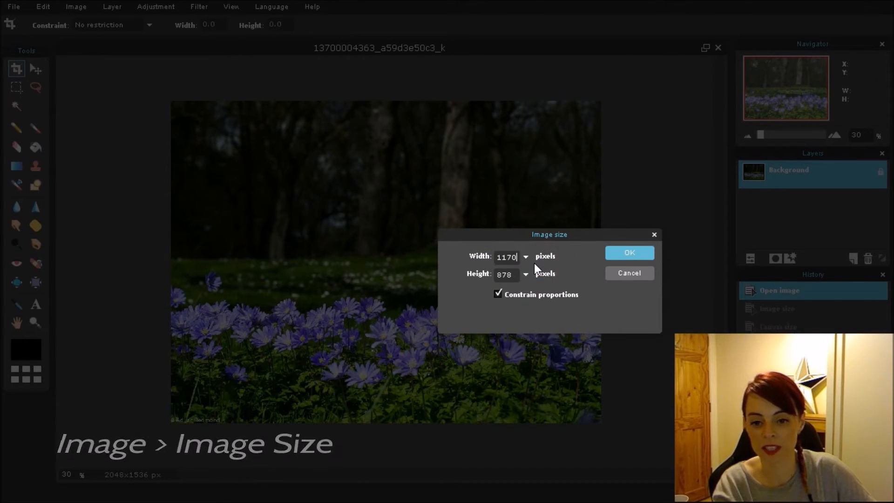
pyautogui.click(626, 251)
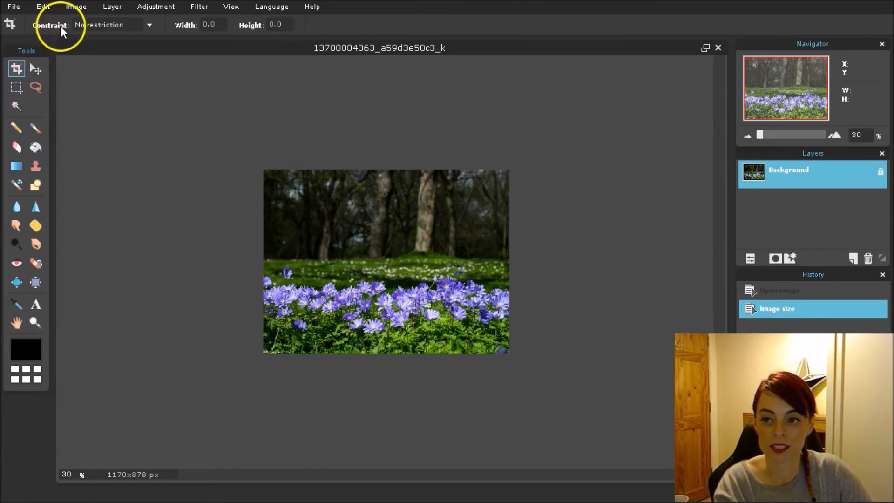
# - Activate the Marquee tool for rectangular selections
pyautogui.click(75, 6)
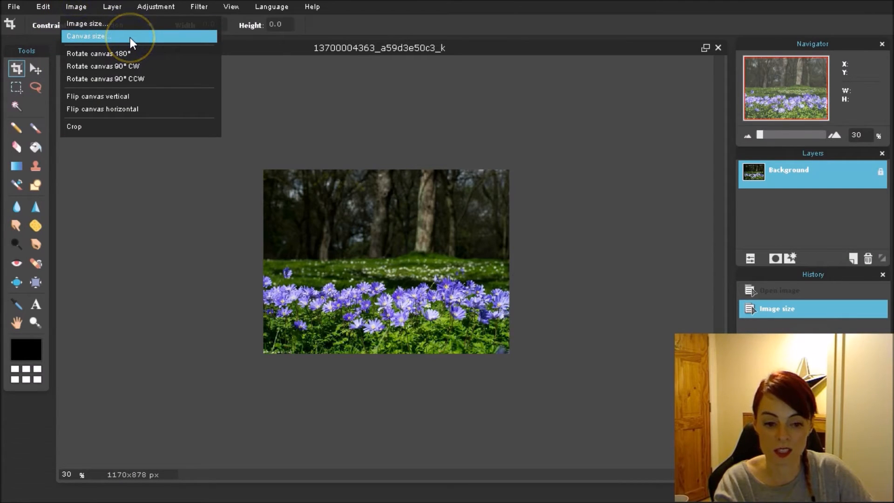
pyautogui.click(139, 212)
pyautogui.click(17, 87)
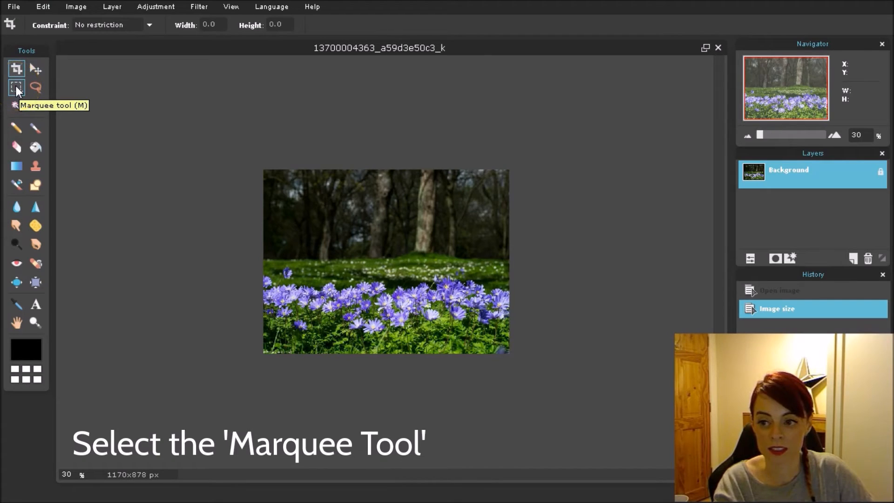
pyautogui.click(17, 88)
pyautogui.click(36, 89)
pyautogui.click(37, 69)
pyautogui.click(29, 19)
pyautogui.click(16, 127)
pyautogui.click(36, 128)
pyautogui.click(35, 147)
pyautogui.click(16, 147)
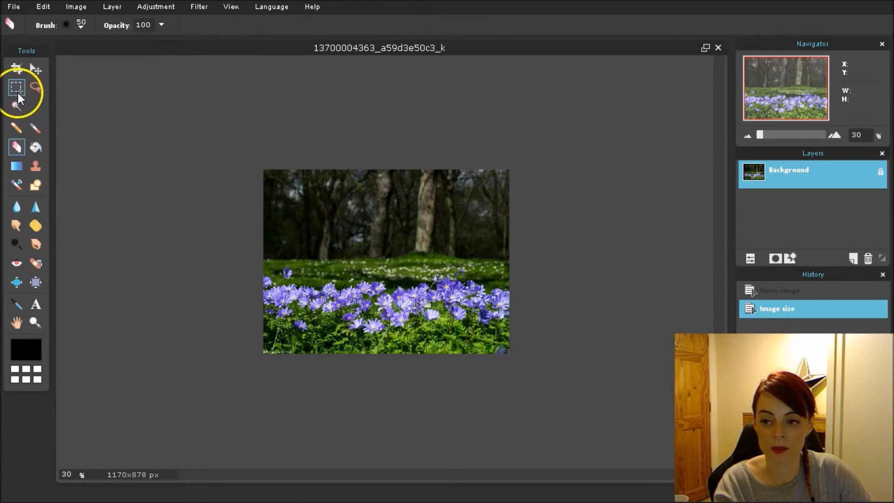
pyautogui.click(17, 88)
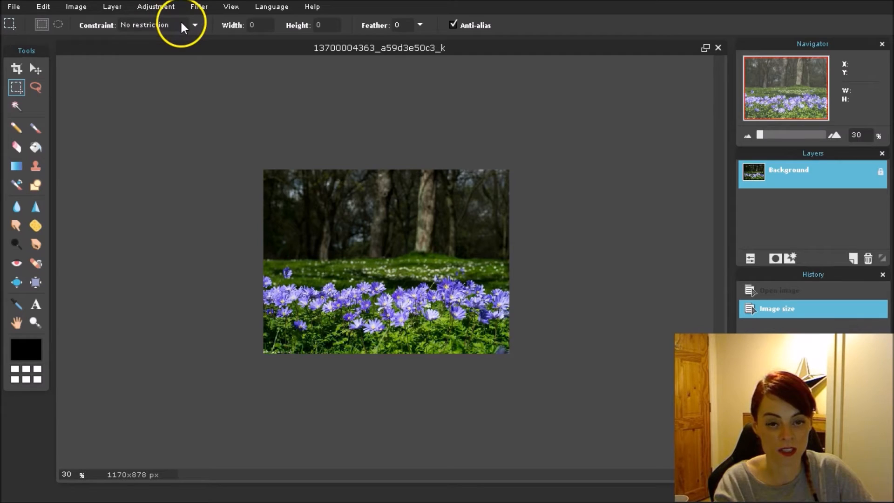
# - Try unrestricted rectangular selections over the trees, the last one about 378 by 221 pixels
pyautogui.moveTo(297, 191); pyautogui.dragTo(306, 262)
pyautogui.moveTo(326, 199); pyautogui.dragTo(349, 248)
pyautogui.moveTo(387, 207); pyautogui.dragTo(466, 254)
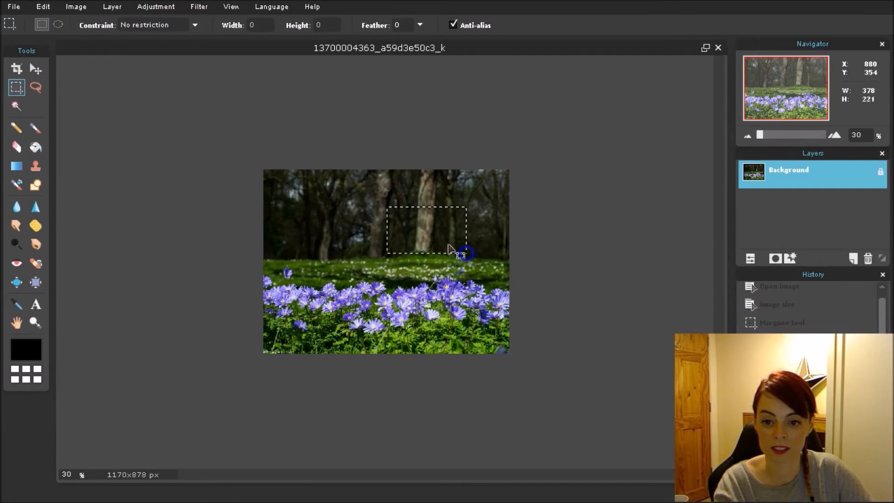
# - Constrain the marquee to a fixed size, 1170 pixels wide and 450 pixels high
pyautogui.click(178, 22)
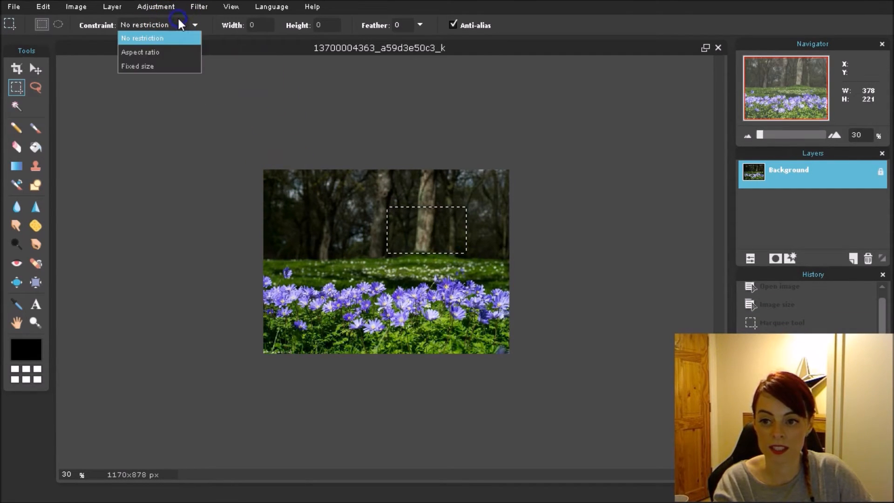
pyautogui.click(170, 66)
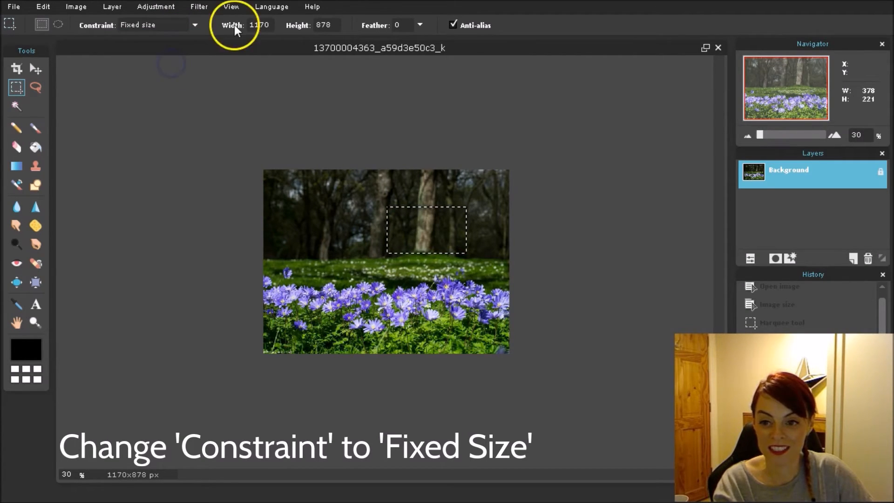
pyautogui.click(335, 25)
pyautogui.write('450')
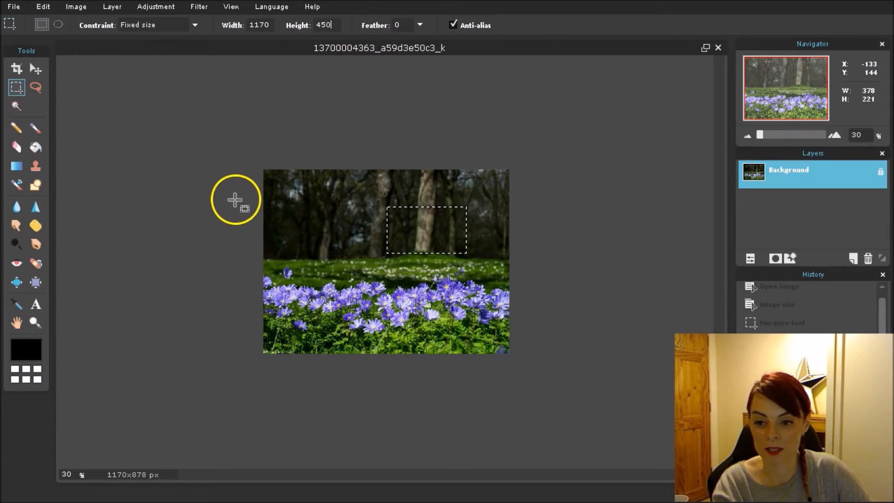
# - Position the 1170 by 450 pixel selection over the flowers and grass, about 351 pixels below the photo's upper edge
pyautogui.click(251, 191)
pyautogui.click(232, 225)
pyautogui.click(243, 215)
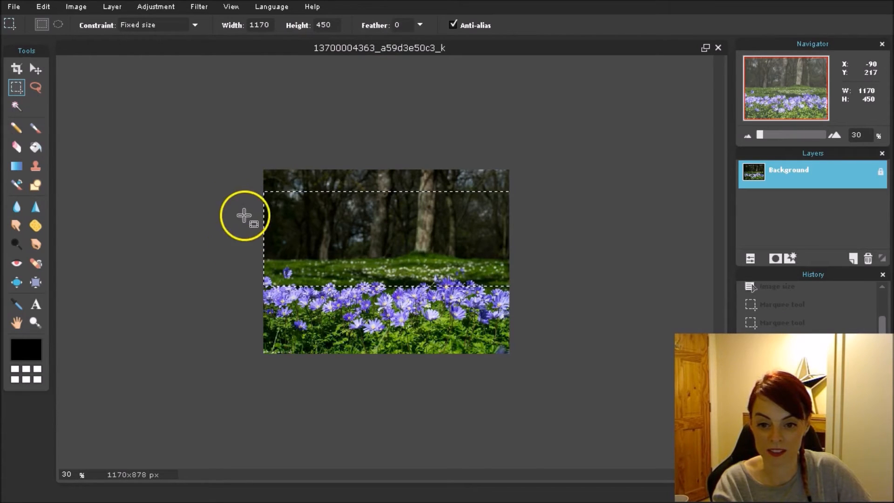
pyautogui.click(243, 203)
pyautogui.click(243, 226)
pyautogui.click(245, 216)
pyautogui.click(245, 227)
pyautogui.click(243, 212)
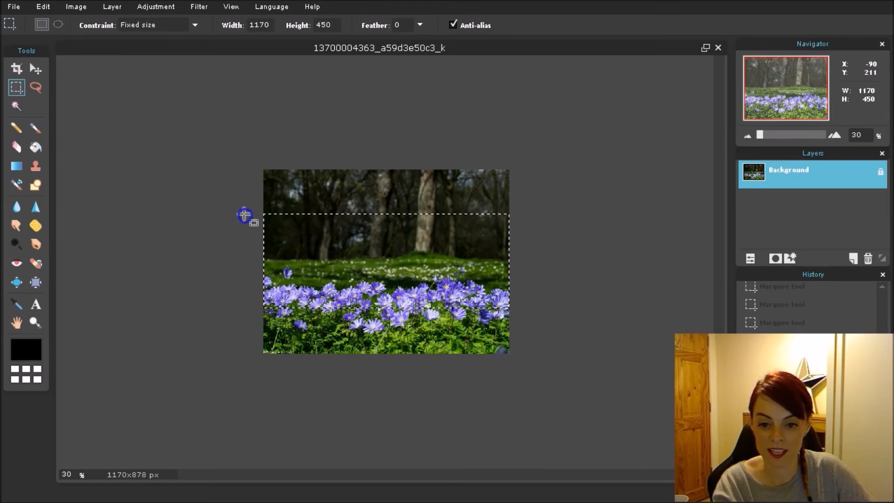
pyautogui.click(242, 230)
pyautogui.moveTo(243, 232)
pyautogui.mouseDown()
pyautogui.moveTo(245, 252)
pyautogui.moveTo(247, 243)
pyautogui.mouseUp()
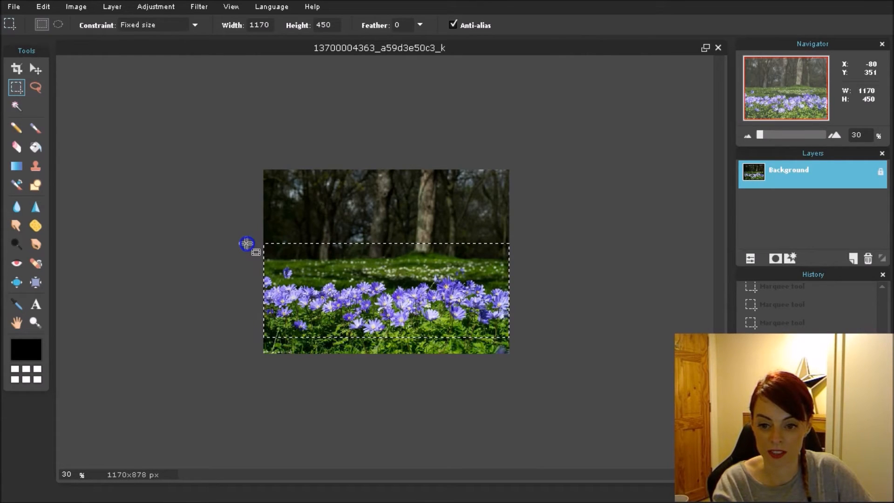
# - Crop the photo to the fixed-size selection
pyautogui.click(85, 7)
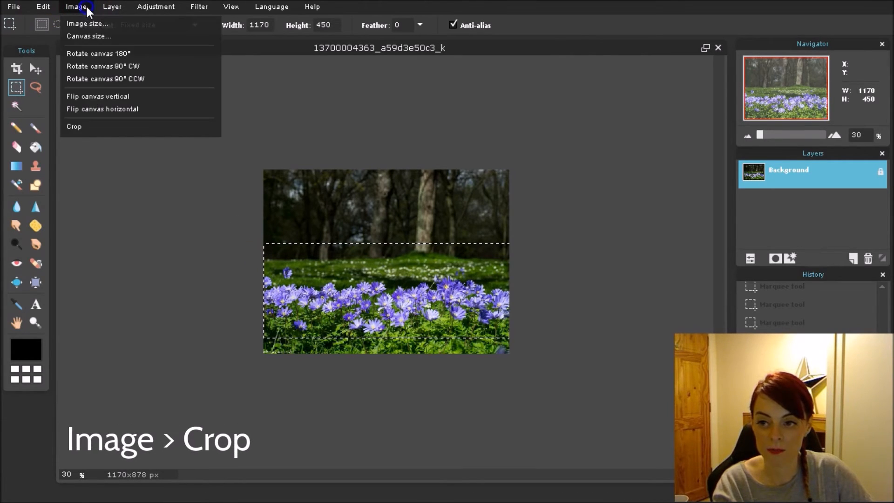
pyautogui.click(120, 125)
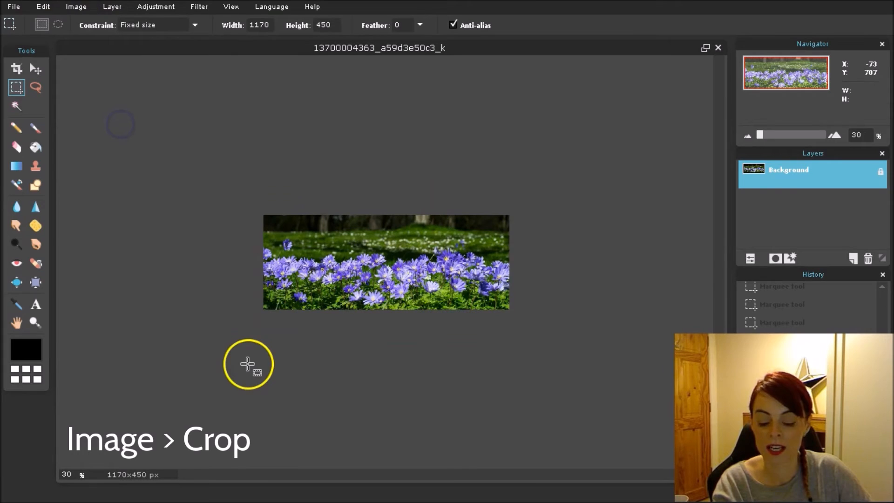
pyautogui.scroll(-1, 207, 393)
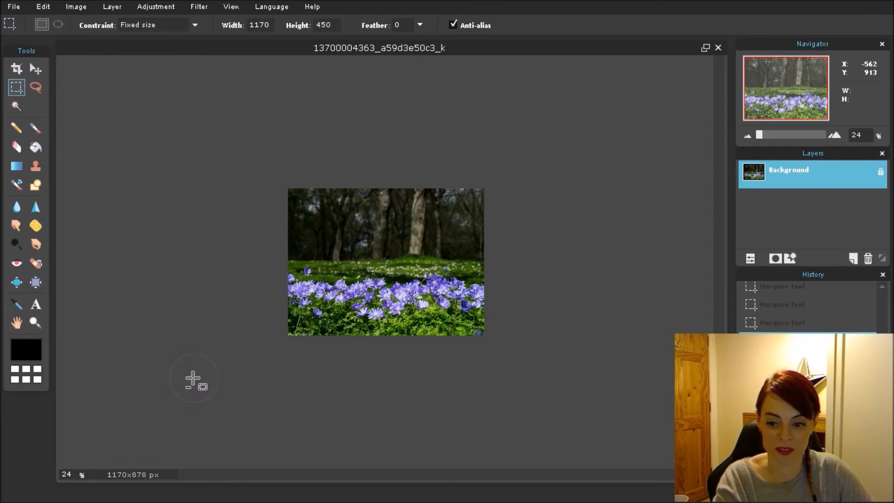
# - Undo the crop, the marquee selections and the image resize to return to the original photo
pyautogui.hotkey('ctrl', 'z')
pyautogui.hotkey('ctrl', 'z')
pyautogui.hotkey('ctrl', 'z')
pyautogui.hotkey('ctrl', 'z')
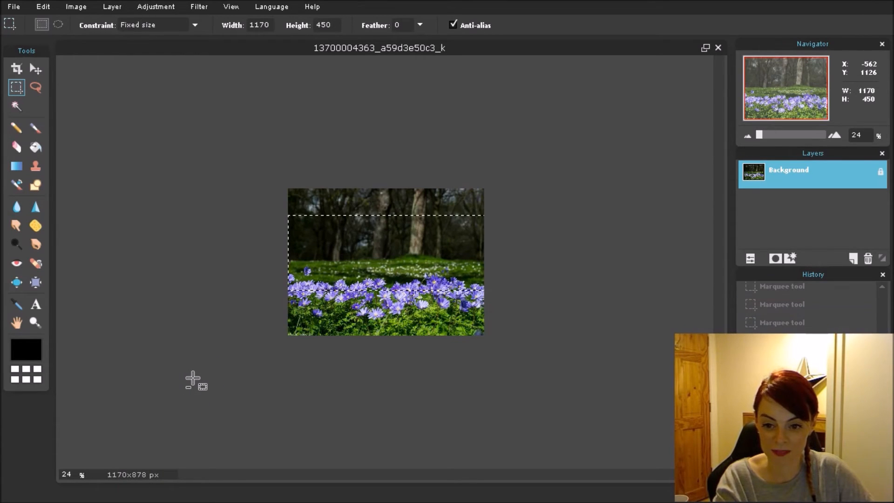
pyautogui.hotkey('ctrl', 'z')
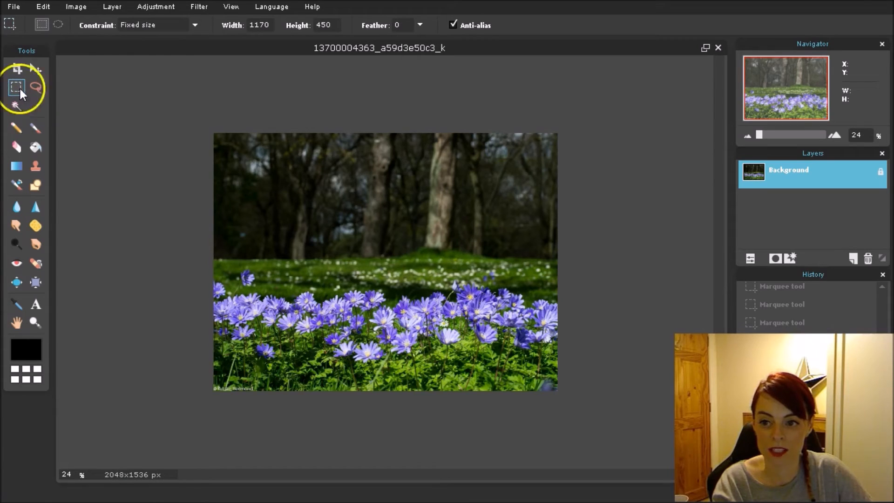
# - Constrain the marquee to an aspect ratio of 1170 wide by 450 high
pyautogui.click(164, 25)
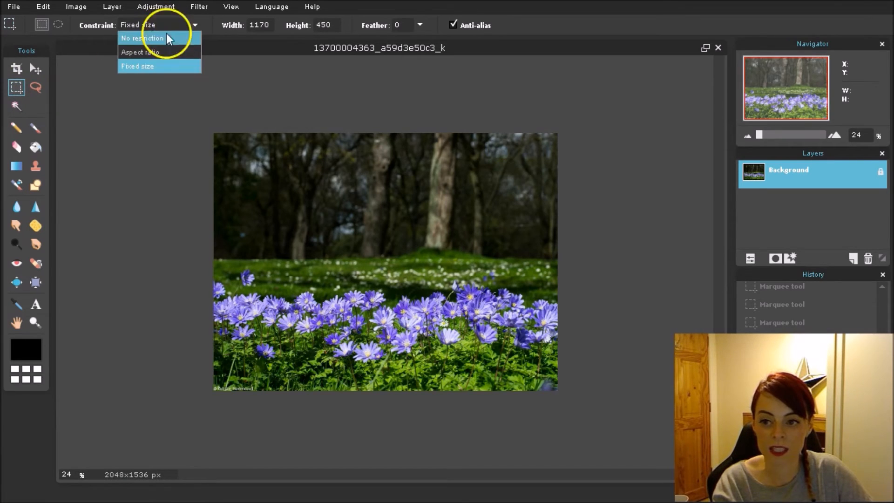
pyautogui.click(170, 51)
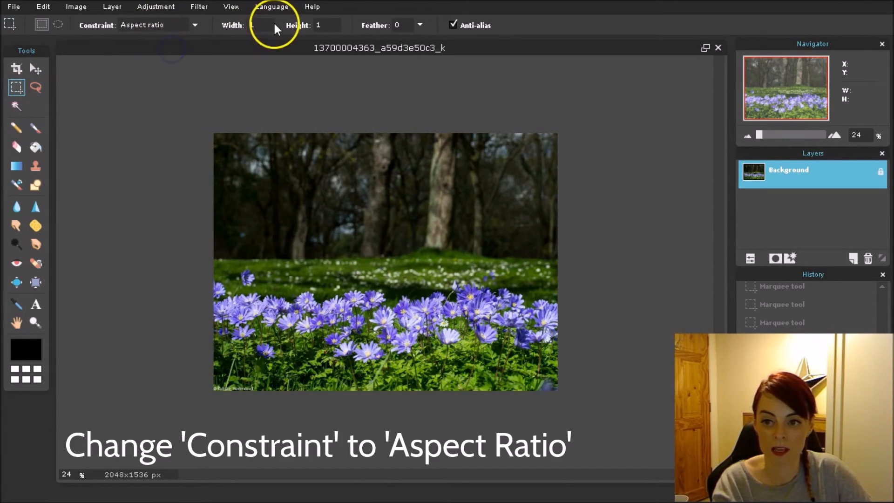
pyautogui.write('1170')
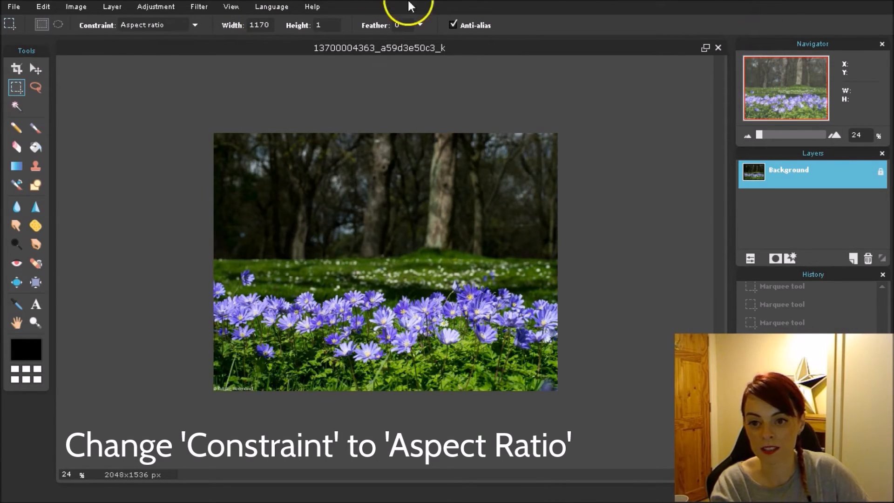
pyautogui.write('450')
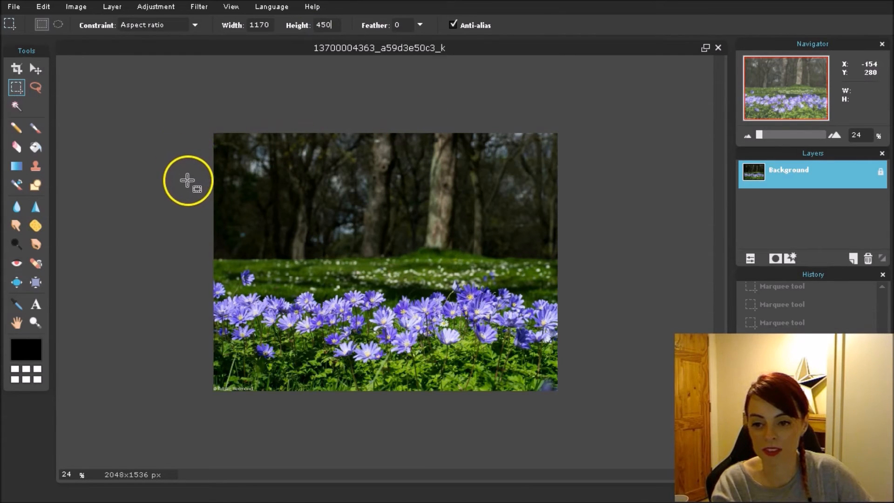
# - Select a full-width band over the flowers and grass, about 2048 by 788 pixels, and crop the photo to it
pyautogui.moveTo(194, 171)
pyautogui.mouseDown()
pyautogui.moveTo(236, 204)
pyautogui.moveTo(579, 375)
pyautogui.moveTo(409, 328)
pyautogui.moveTo(206, 218)
pyautogui.moveTo(184, 184)
pyautogui.mouseUp()
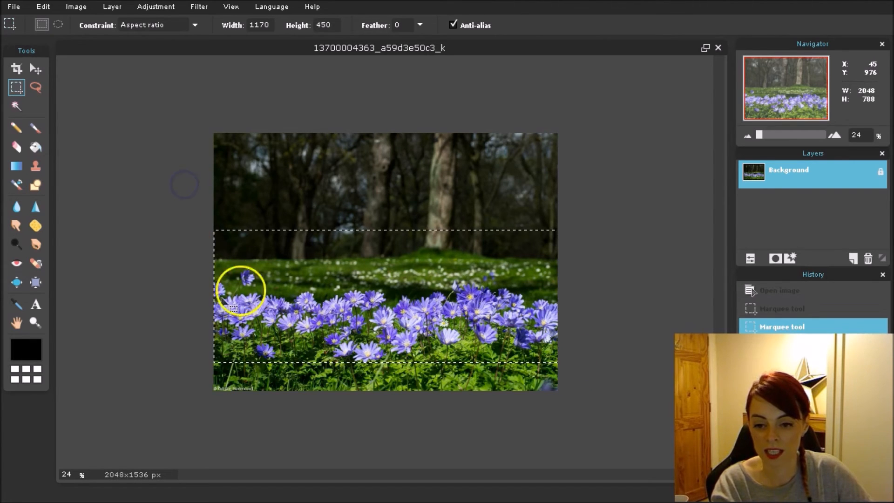
pyautogui.click(87, 6)
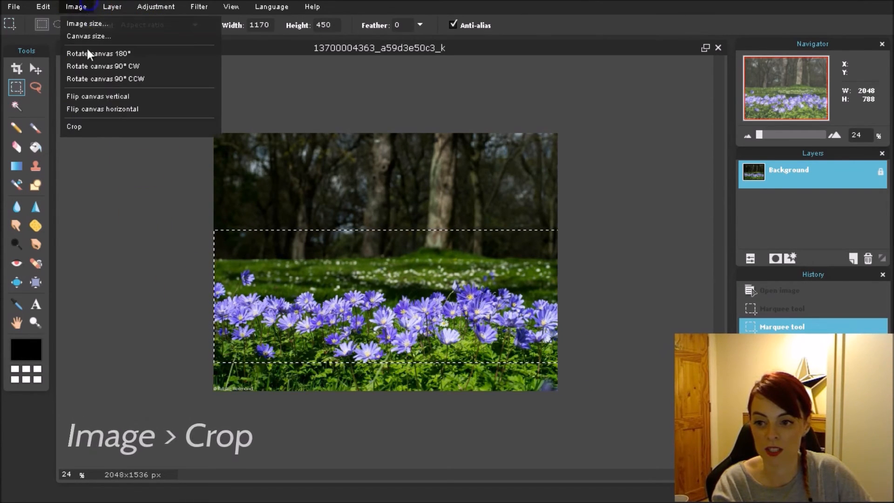
pyautogui.click(96, 131)
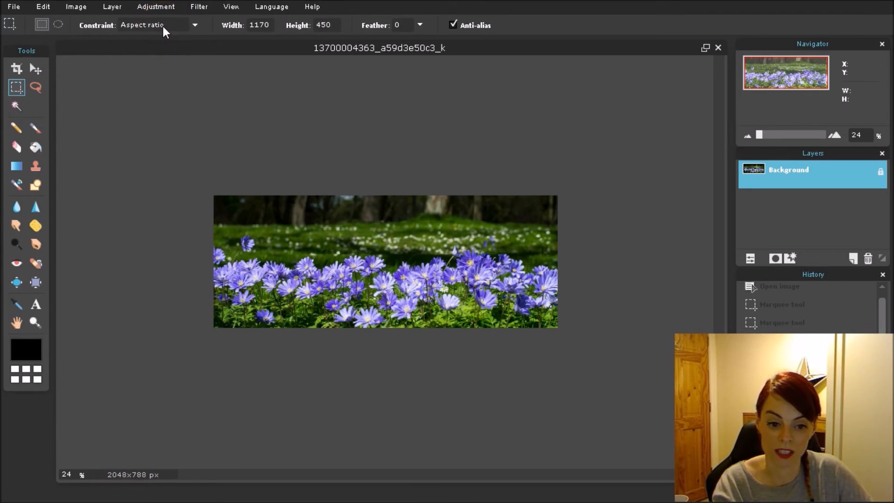
# - Resize the cropped photo to 1170 x 450 pixels with its proportions constrained
pyautogui.click(84, 5)
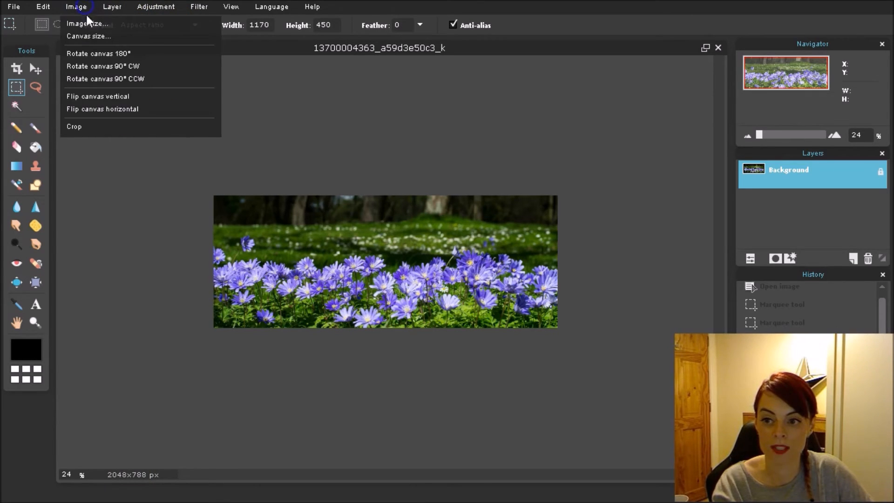
pyautogui.click(94, 23)
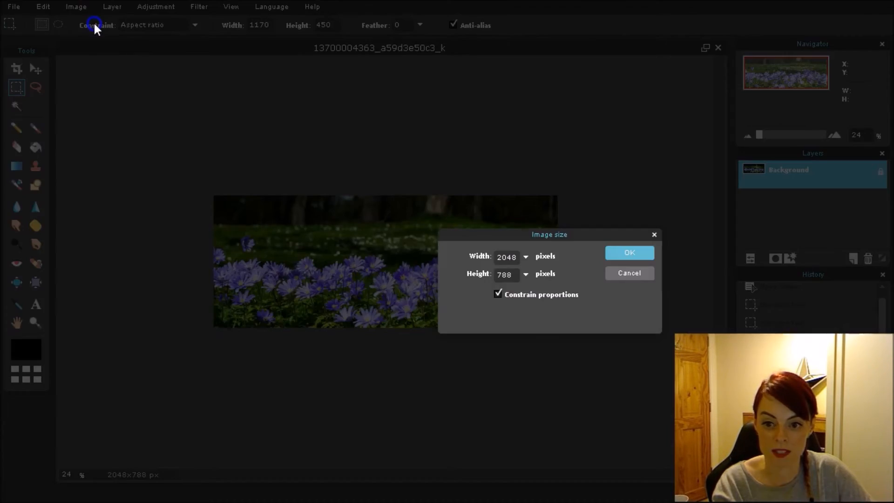
pyautogui.doubleClick(520, 257)
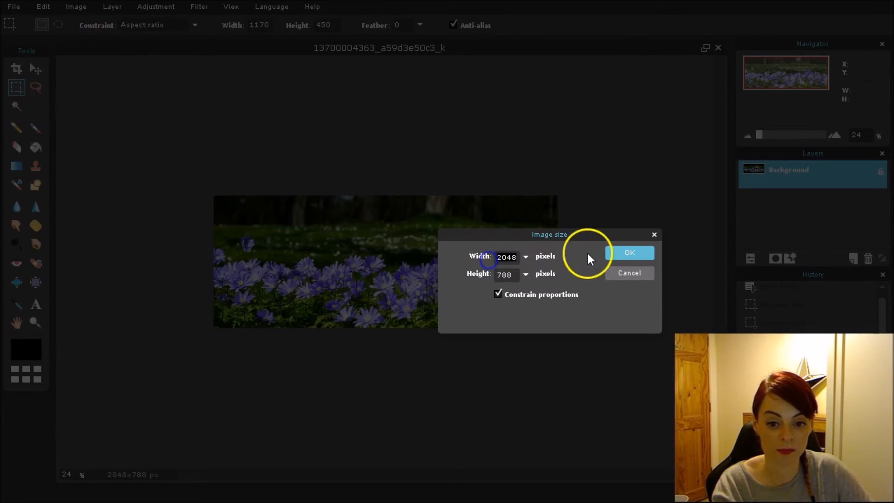
pyautogui.write('1170')
pyautogui.click(504, 275)
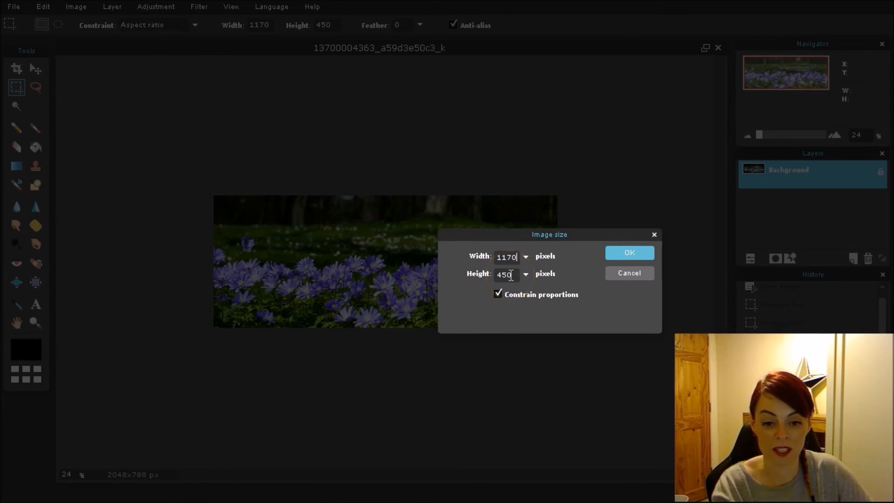
pyautogui.click(627, 255)
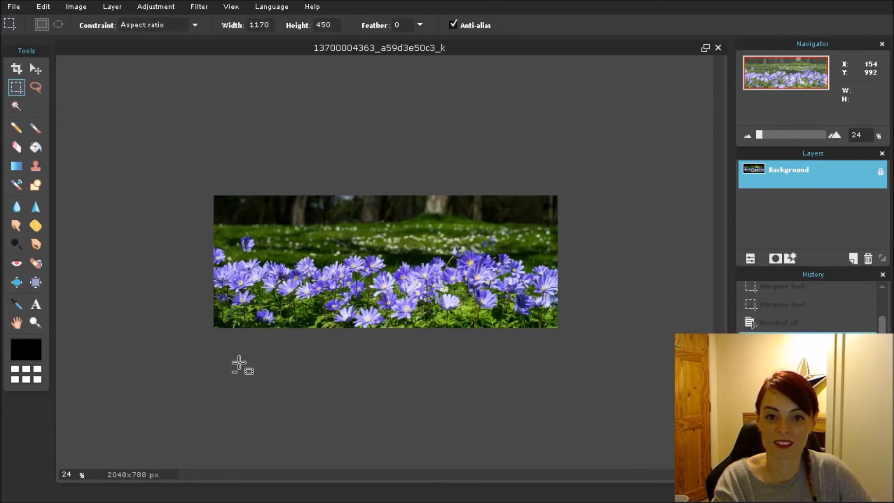
# - Undo the crop and its selection to return to the original full-height photo
pyautogui.hotkey('ctrl', 'z')
pyautogui.hotkey('ctrl', 'z')
pyautogui.hotkey('ctrl', 'z')
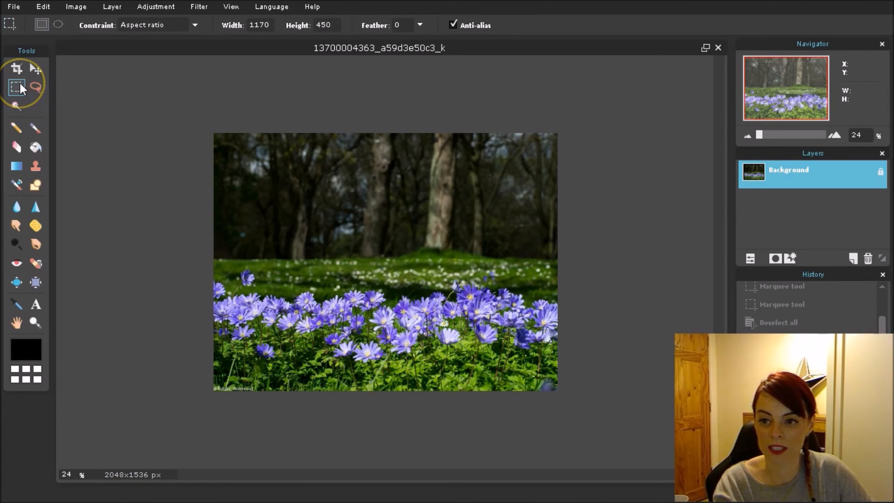
# - Try out several marquee selections of different sizes across the photo, keeping the 1170 by 450 aspect ratio
pyautogui.click(132, 26)
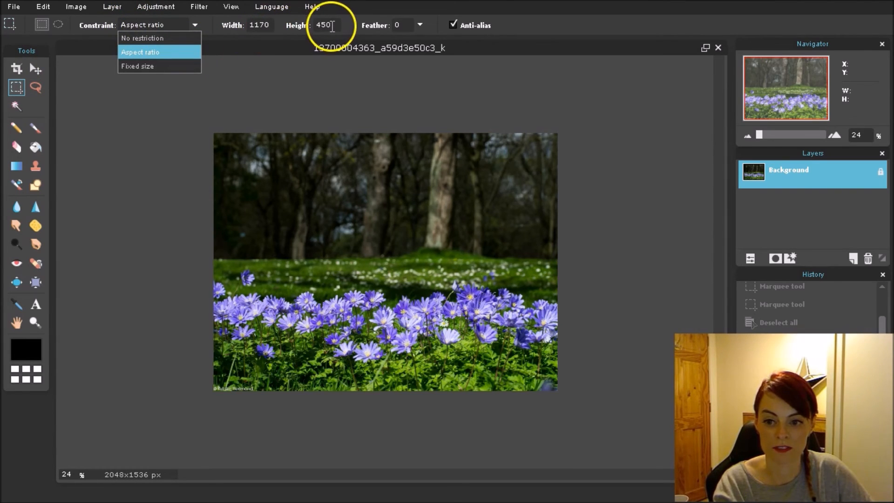
pyautogui.moveTo(200, 171); pyautogui.dragTo(438, 321)
pyautogui.moveTo(516, 353); pyautogui.dragTo(262, 212)
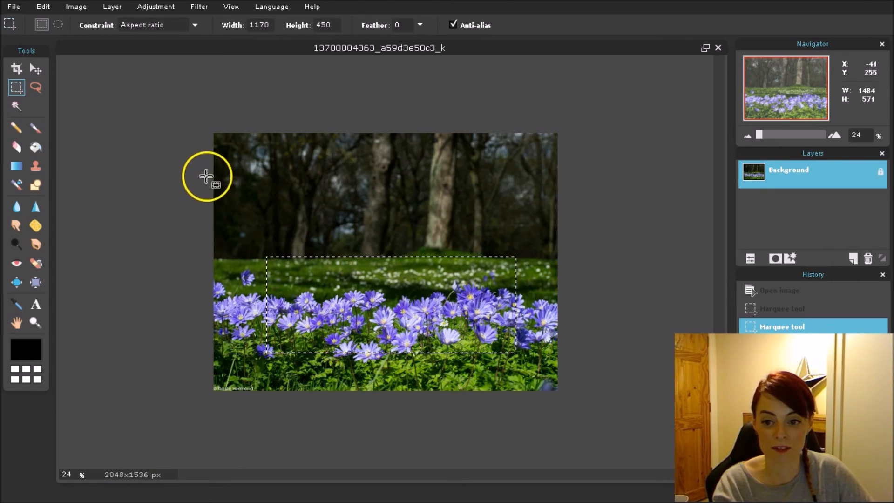
pyautogui.moveTo(228, 154); pyautogui.dragTo(278, 184)
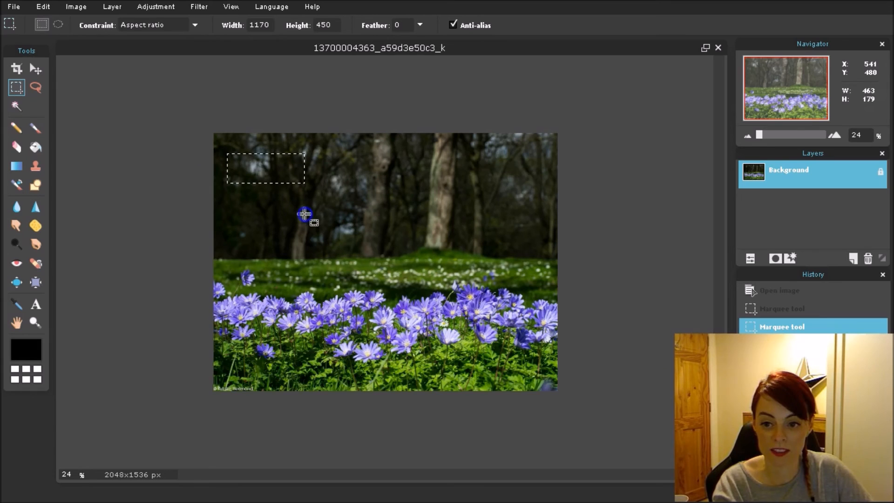
pyautogui.moveTo(304, 214); pyautogui.dragTo(306, 219)
pyautogui.moveTo(213, 139); pyautogui.dragTo(426, 311)
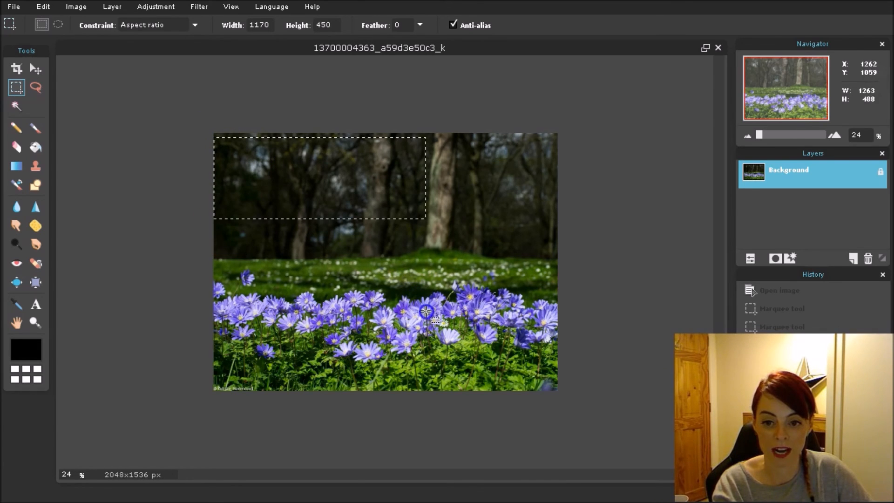
pyautogui.click(234, 256)
# - Select an area of about 1730 x 665 pixels, positioned over the flowers, and crop the photo to it
pyautogui.moveTo(204, 247); pyautogui.dragTo(505, 433)
pyautogui.moveTo(428, 298); pyautogui.dragTo(451, 319)
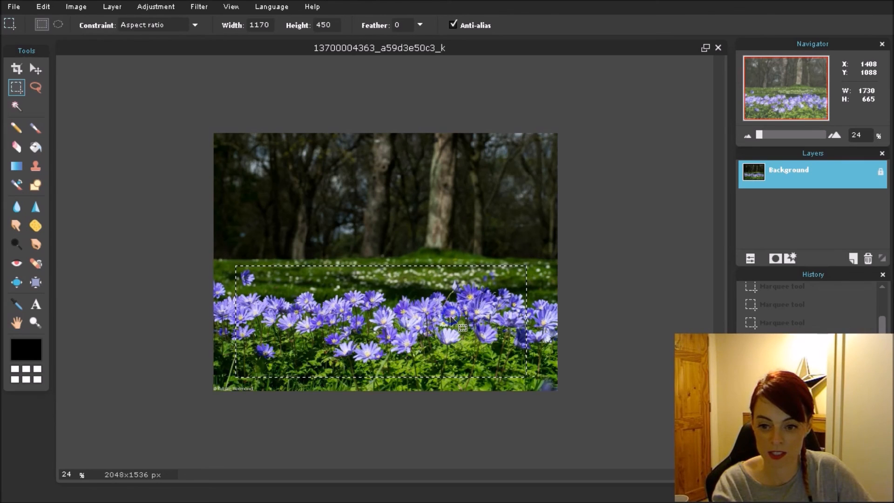
pyautogui.click(75, 7)
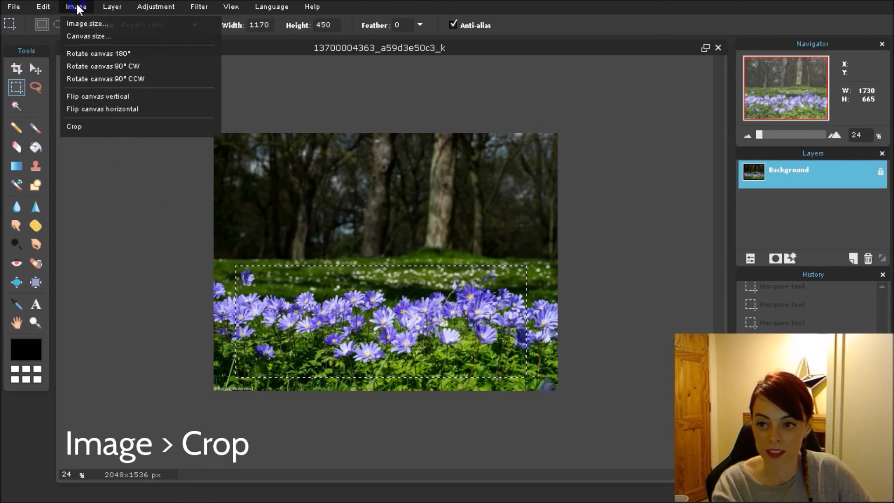
pyautogui.click(101, 127)
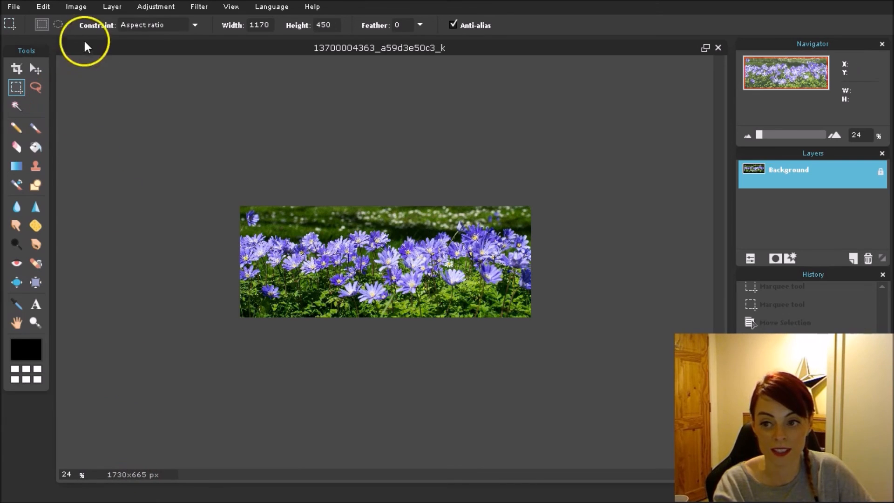
# - Resize the newly cropped flower photo to 1170 pixels wide and 450 pixels high, keeping proportions constrained
pyautogui.click(83, 6)
pyautogui.click(110, 21)
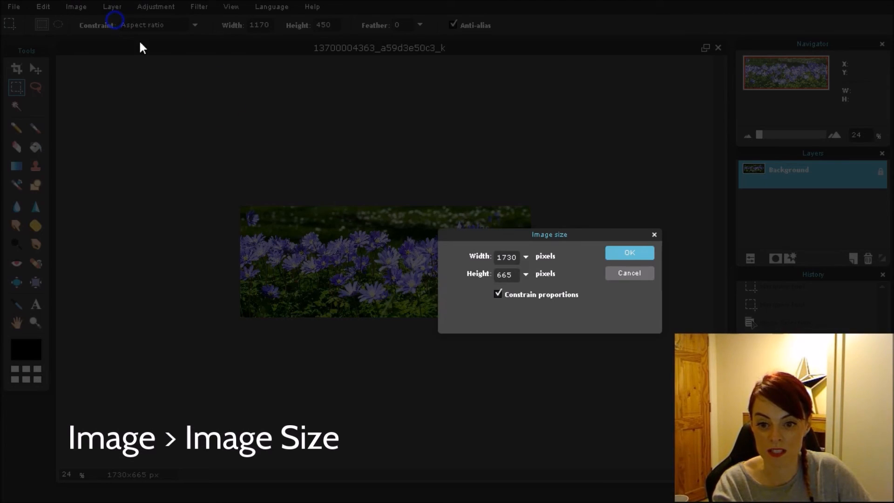
pyautogui.doubleClick(512, 257)
pyautogui.write('11')
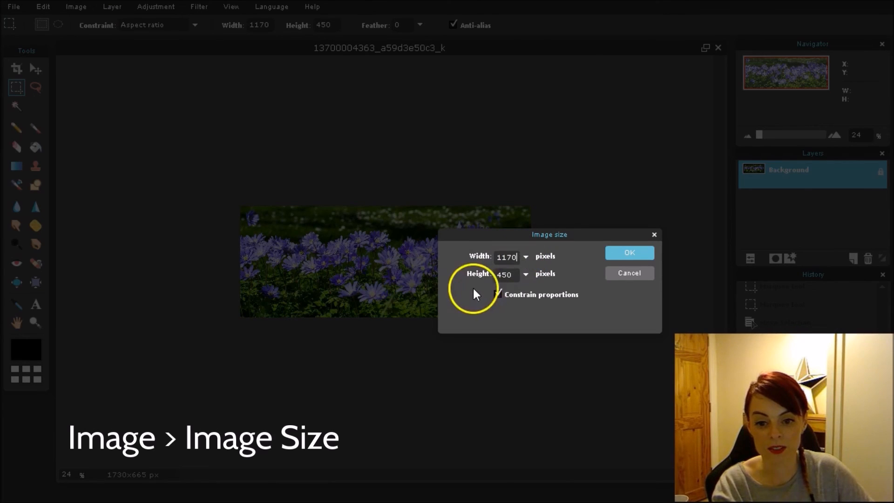
pyautogui.click(646, 256)
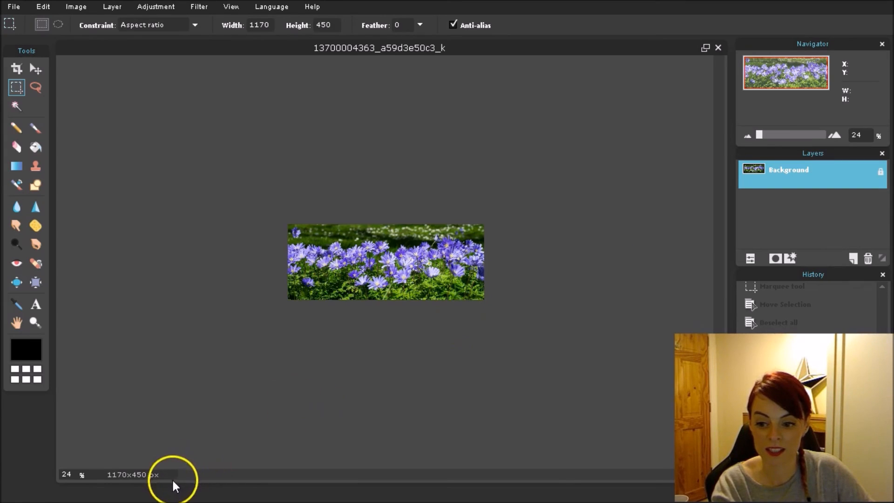